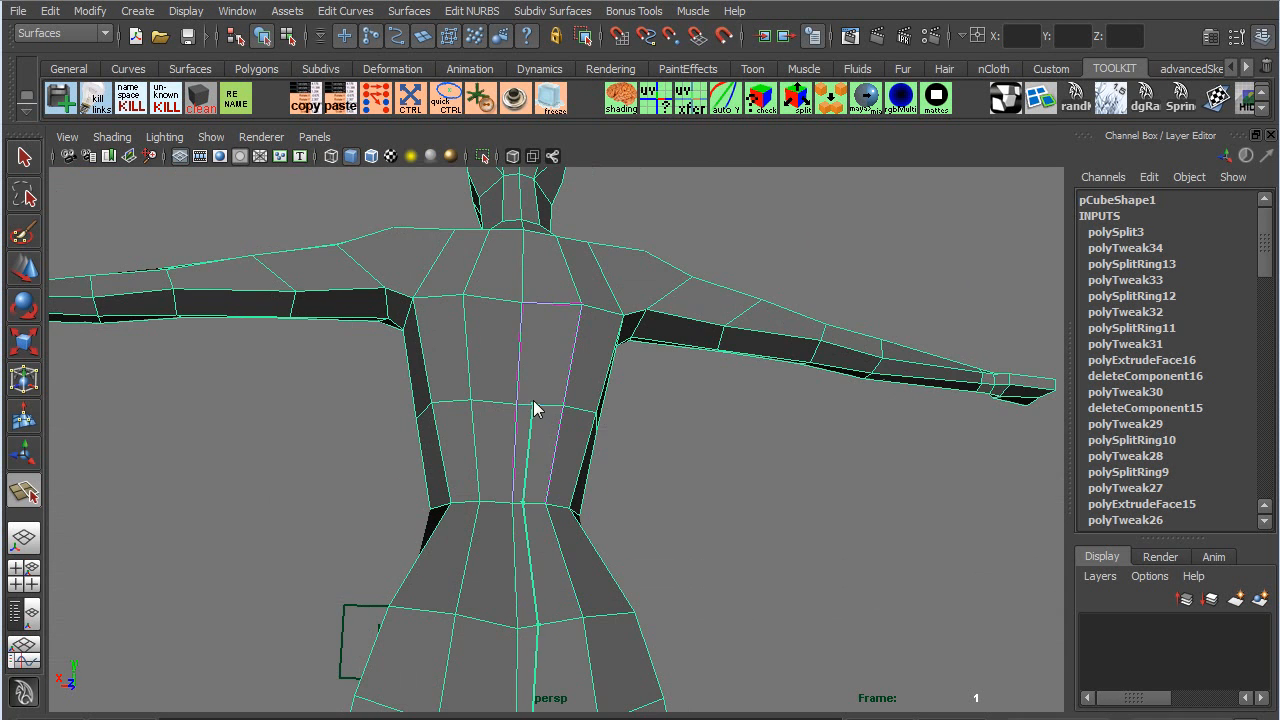
# - Split the upper back faces with a new vertical edge beside the centre line, extending it up to the neck base
pyautogui.keyDown('alt'); pyautogui.moveTo(570, 515); pyautogui.dragTo(545, 540); pyautogui.keyUp('alt')
pyautogui.click(550, 433)
pyautogui.click(547, 353)
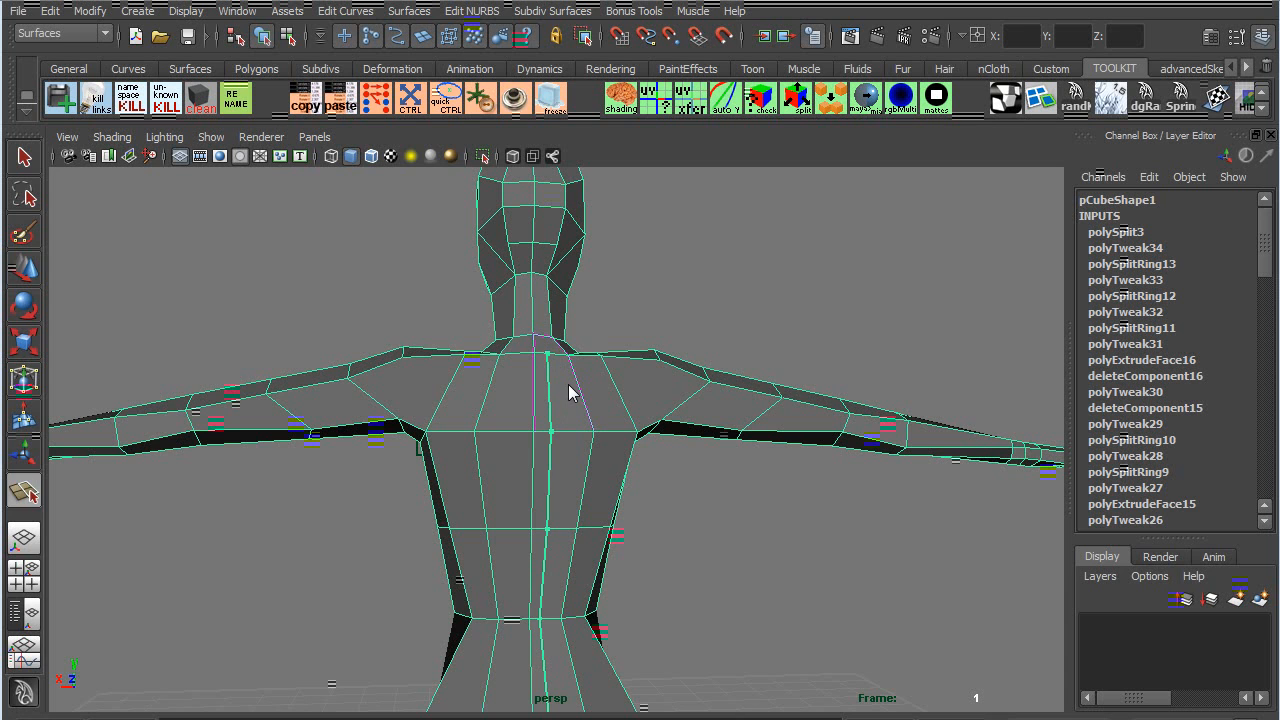
pyautogui.press('w')
# - Merge the extra inner-thigh vertex into the neighbouring crotch vertex with the Merge Vertex tool
pyautogui.keyDown('alt'); pyautogui.moveTo(495, 578); pyautogui.dragTo(503, 497); pyautogui.keyUp('alt')
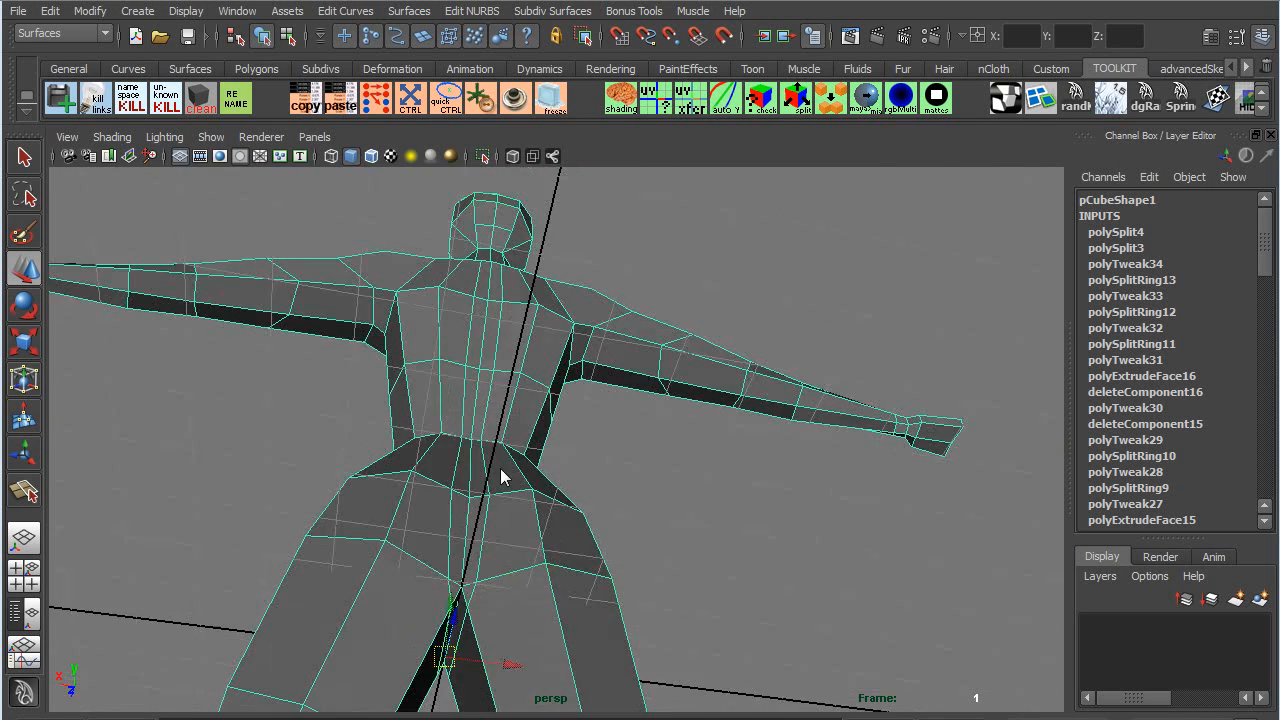
pyautogui.keyDown('alt'); pyautogui.moveTo(503, 497); pyautogui.dragTo(503, 686, button='right'); pyautogui.keyUp('alt')
pyautogui.keyDown('alt'); pyautogui.moveTo(503, 686); pyautogui.dragTo(537, 485, button='middle'); pyautogui.keyUp('alt')
pyautogui.keyDown('alt'); pyautogui.moveTo(537, 485); pyautogui.dragTo(536, 496); pyautogui.keyUp('alt')
pyautogui.rightClick(506, 492)
pyautogui.moveTo(506, 492); pyautogui.dragTo(484, 500, button='right')
pyautogui.click(502, 492)
pyautogui.moveTo(562, 490)
pyautogui.keyDown('shift'); pyautogui.mouseDown(button='right')
pyautogui.moveTo(563, 432)
pyautogui.moveTo(555, 476)
pyautogui.mouseUp(button='right'); pyautogui.keyUp('shift')
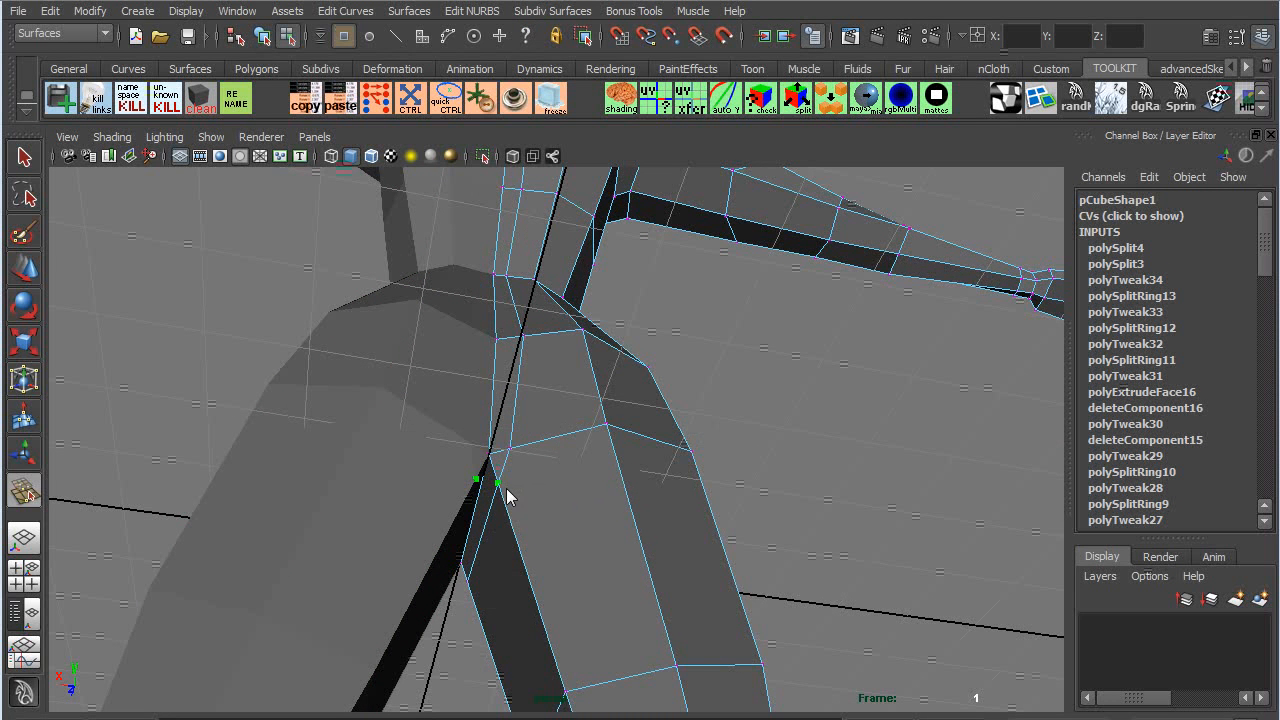
pyautogui.moveTo(512, 478); pyautogui.dragTo(518, 458)
pyautogui.keyDown('alt'); pyautogui.moveTo(475, 571); pyautogui.dragTo(684, 643); pyautogui.keyUp('alt')
pyautogui.press('w')
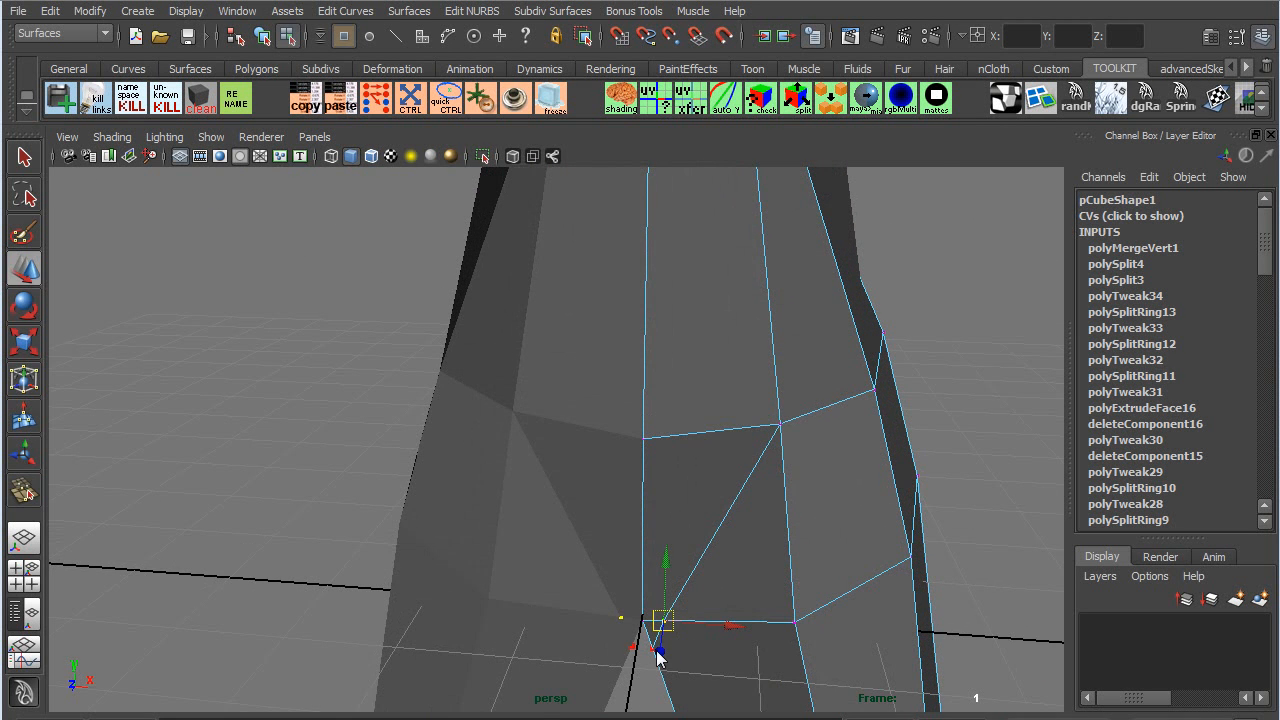
# - Snap the lower crotch vertex onto the adjacent crotch corner and merge the two
pyautogui.click(657, 652)
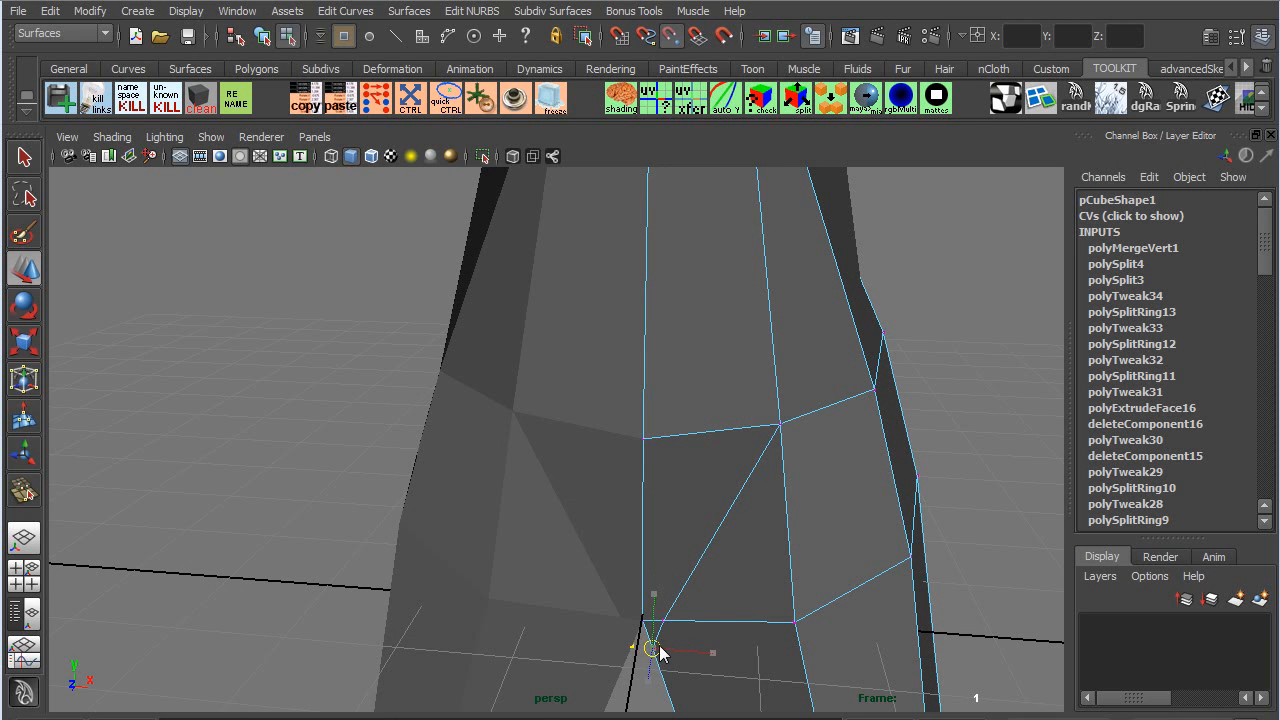
pyautogui.moveTo(657, 655); pyautogui.dragTo(666, 634)
pyautogui.moveTo(688, 652); pyautogui.dragTo(606, 506, button='right')
pyautogui.keyDown('shift'); pyautogui.moveTo(712, 648); pyautogui.dragTo(775, 570, button='right'); pyautogui.keyUp('shift')
# - Reposition the inner-thigh vertex at the crotch, raising it slightly
pyautogui.keyDown('alt'); pyautogui.moveTo(790, 620); pyautogui.dragTo(706, 575, button='right'); pyautogui.keyUp('alt')
pyautogui.keyDown('alt'); pyautogui.moveTo(706, 575); pyautogui.dragTo(674, 425); pyautogui.keyUp('alt')
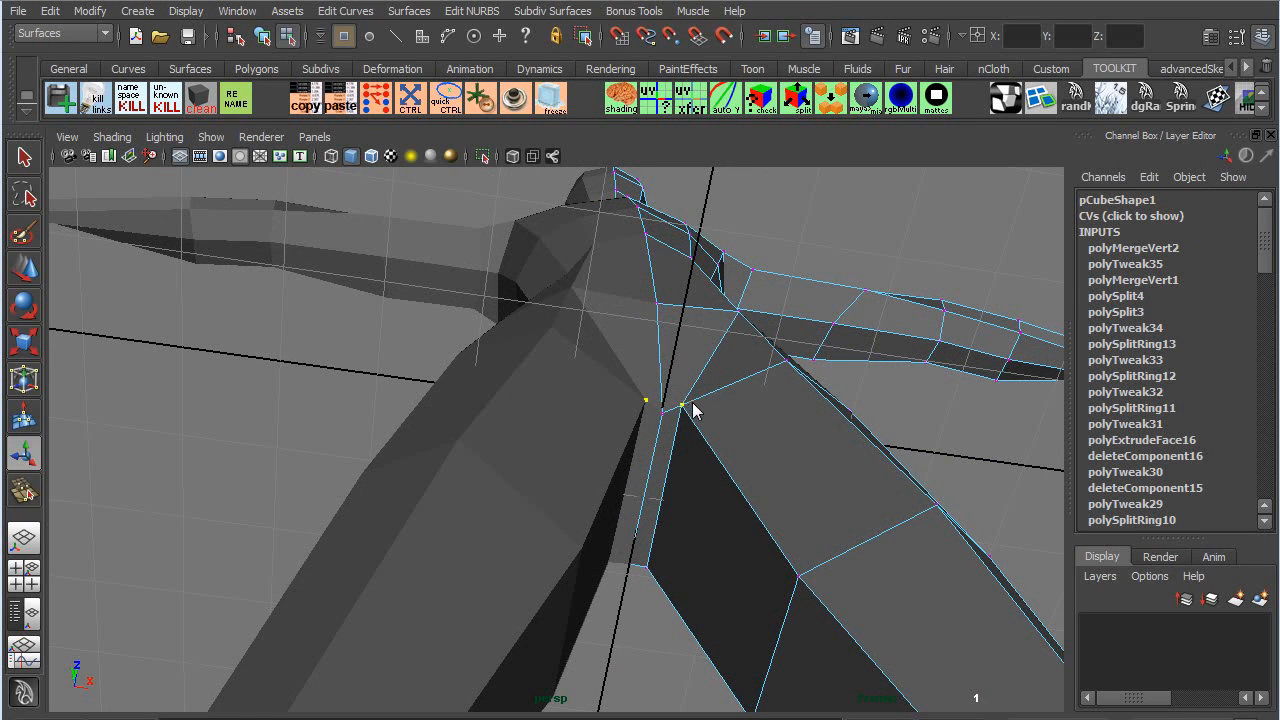
pyautogui.click(689, 408)
pyautogui.press('w')
pyautogui.moveTo(700, 351); pyautogui.dragTo(641, 481)
pyautogui.click(607, 446)
pyautogui.moveTo(607, 426); pyautogui.dragTo(607, 398)
# - Lower the vertex on the rear hip loop beside the crotch
pyautogui.keyDown('alt'); pyautogui.moveTo(488, 477); pyautogui.dragTo(557, 446); pyautogui.keyUp('alt')
pyautogui.click(498, 397)
pyautogui.moveTo(504, 399); pyautogui.dragTo(622, 465)
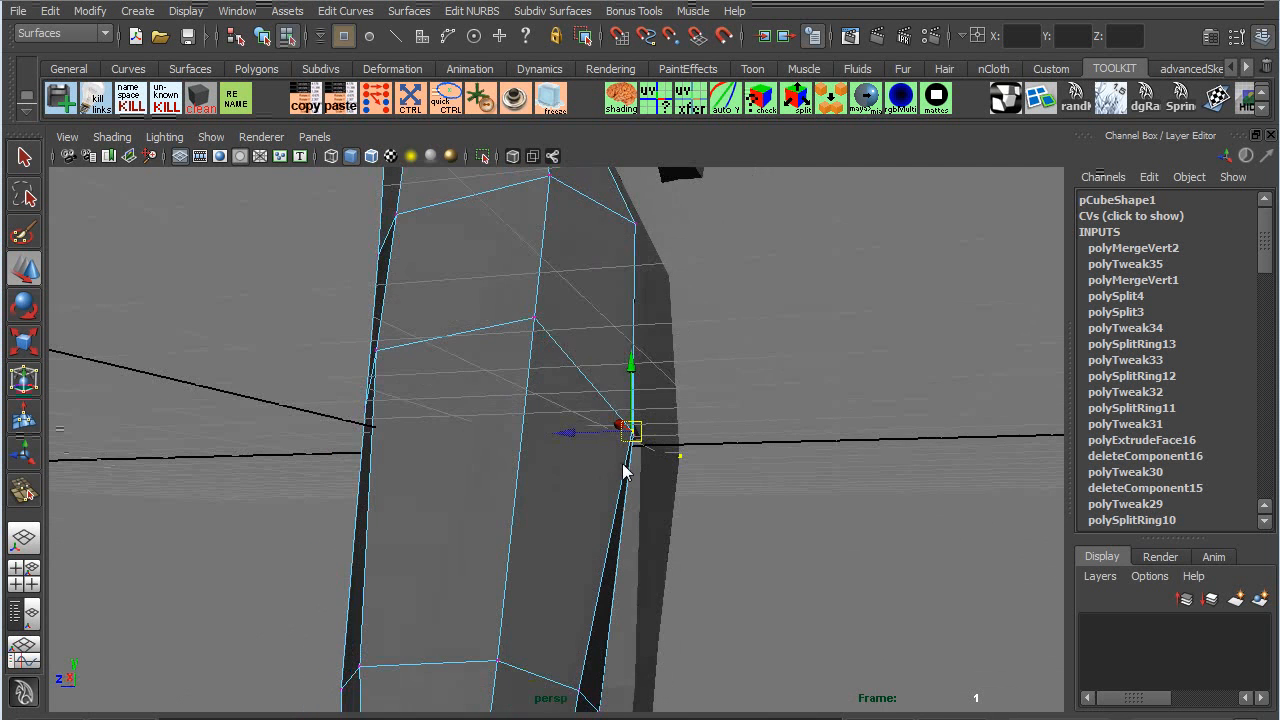
pyautogui.click(535, 319)
pyautogui.moveTo(535, 320); pyautogui.dragTo(529, 347)
# - Return the body to object mode and examine the hips and torso profile from several angles
pyautogui.keyDown('alt'); pyautogui.moveTo(586, 350); pyautogui.dragTo(564, 479); pyautogui.keyUp('alt')
pyautogui.moveTo(567, 464); pyautogui.dragTo(618, 438, button='right')
pyautogui.keyDown('alt'); pyautogui.moveTo(637, 517); pyautogui.dragTo(557, 477, button='right'); pyautogui.keyUp('alt')
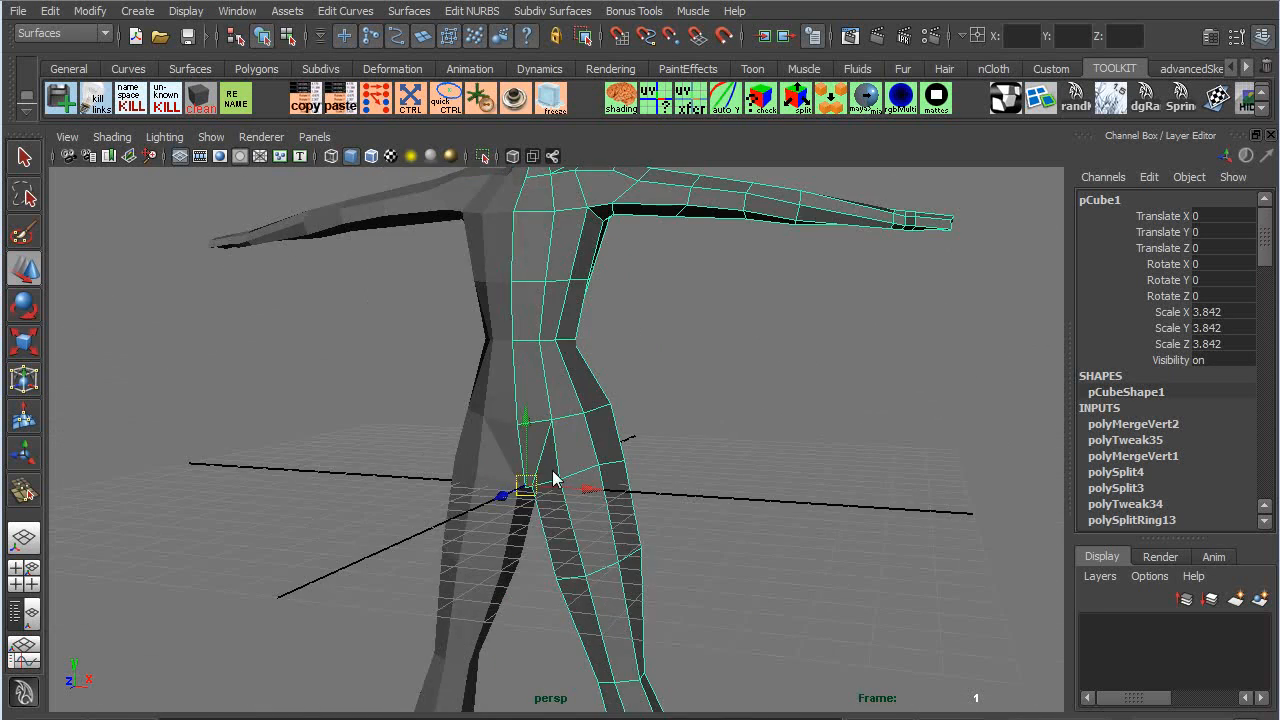
pyautogui.keyDown('alt'); pyautogui.moveTo(557, 477); pyautogui.dragTo(379, 463); pyautogui.keyUp('alt')
pyautogui.keyDown('alt'); pyautogui.moveTo(379, 463); pyautogui.dragTo(594, 514, button='right'); pyautogui.keyUp('alt')
pyautogui.keyDown('alt'); pyautogui.moveTo(594, 514); pyautogui.dragTo(595, 436); pyautogui.keyUp('alt')
pyautogui.keyDown('alt'); pyautogui.moveTo(595, 436); pyautogui.dragTo(537, 523, button='right'); pyautogui.keyUp('alt')
pyautogui.keyDown('alt'); pyautogui.moveTo(537, 523); pyautogui.dragTo(671, 536); pyautogui.keyUp('alt')
pyautogui.keyDown('alt'); pyautogui.moveTo(671, 536); pyautogui.dragTo(620, 412, button='middle'); pyautogui.keyUp('alt')
pyautogui.keyDown('alt'); pyautogui.moveTo(497, 472); pyautogui.dragTo(511, 509, button='right'); pyautogui.keyUp('alt')
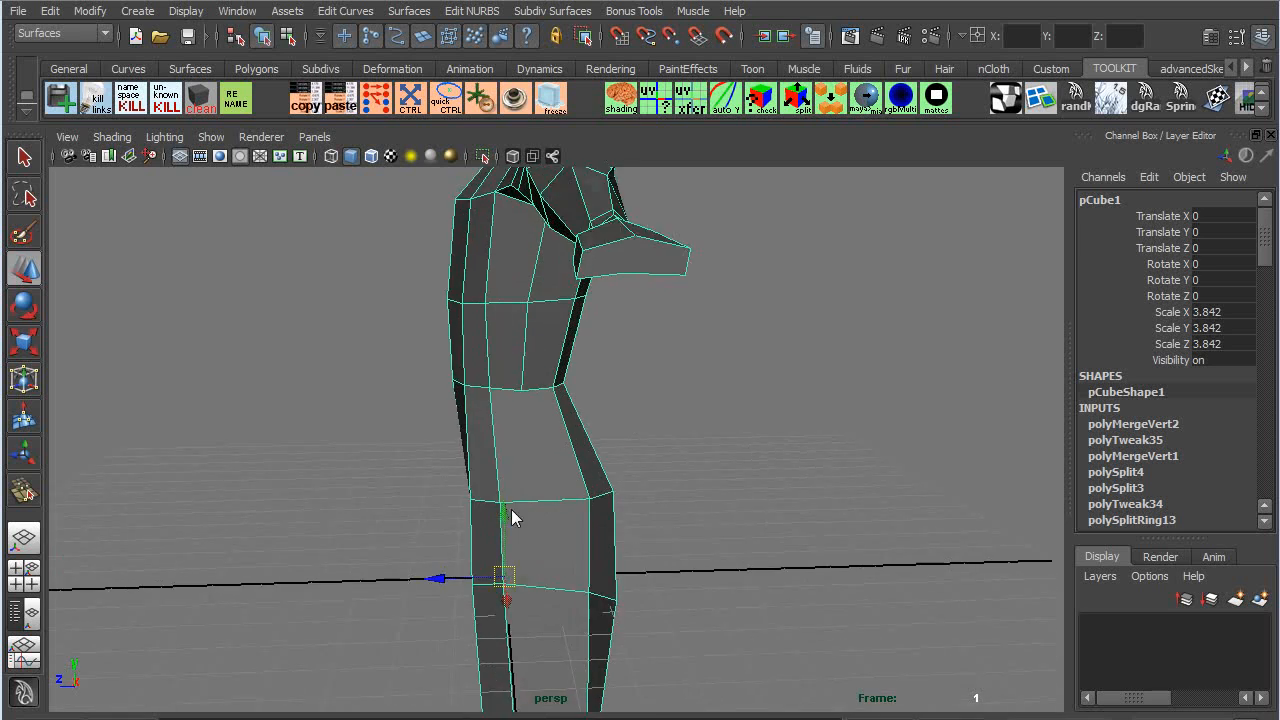
pyautogui.keyDown('alt'); pyautogui.moveTo(511, 509); pyautogui.dragTo(527, 497, button='middle'); pyautogui.keyUp('alt')
pyautogui.keyDown('alt'); pyautogui.moveTo(527, 497); pyautogui.dragTo(491, 466); pyautogui.keyUp('alt')
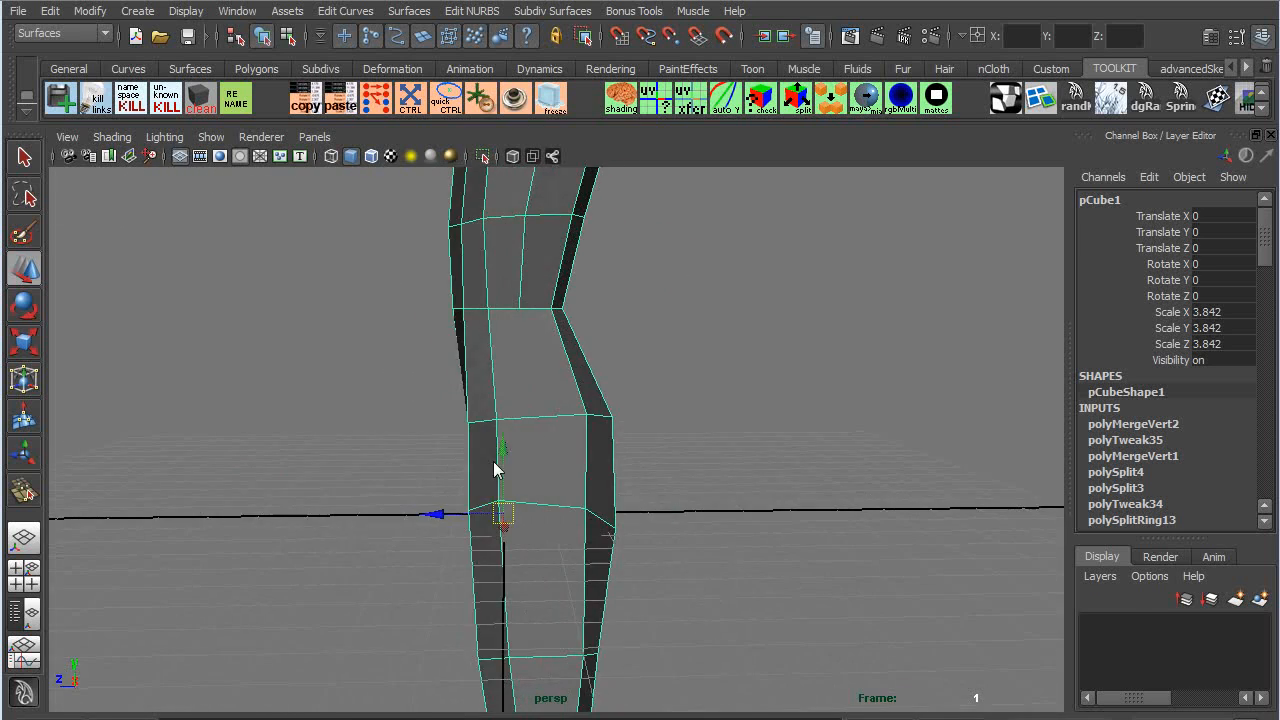
# - Insert an edge loop around the hips at buttock height, working in the side view
pyautogui.press('space')
pyautogui.press('space')
pyautogui.keyDown('alt'); pyautogui.moveTo(672, 462); pyautogui.dragTo(556, 450, button='right'); pyautogui.keyUp('alt')
pyautogui.keyDown('alt'); pyautogui.moveTo(556, 450); pyautogui.dragTo(527, 253, button='middle'); pyautogui.keyUp('alt')
pyautogui.keyDown('alt'); pyautogui.moveTo(565, 405); pyautogui.dragTo(597, 508, button='right'); pyautogui.keyUp('alt')
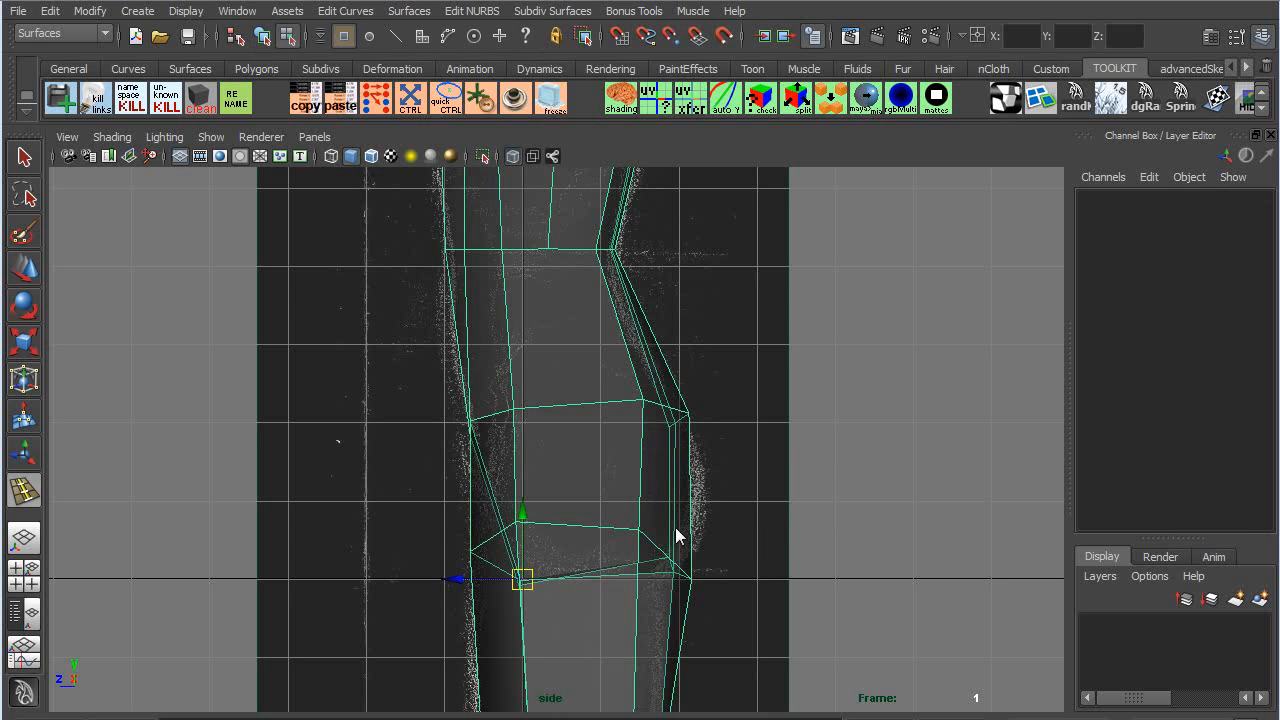
pyautogui.click(695, 530)
pyautogui.press('w')
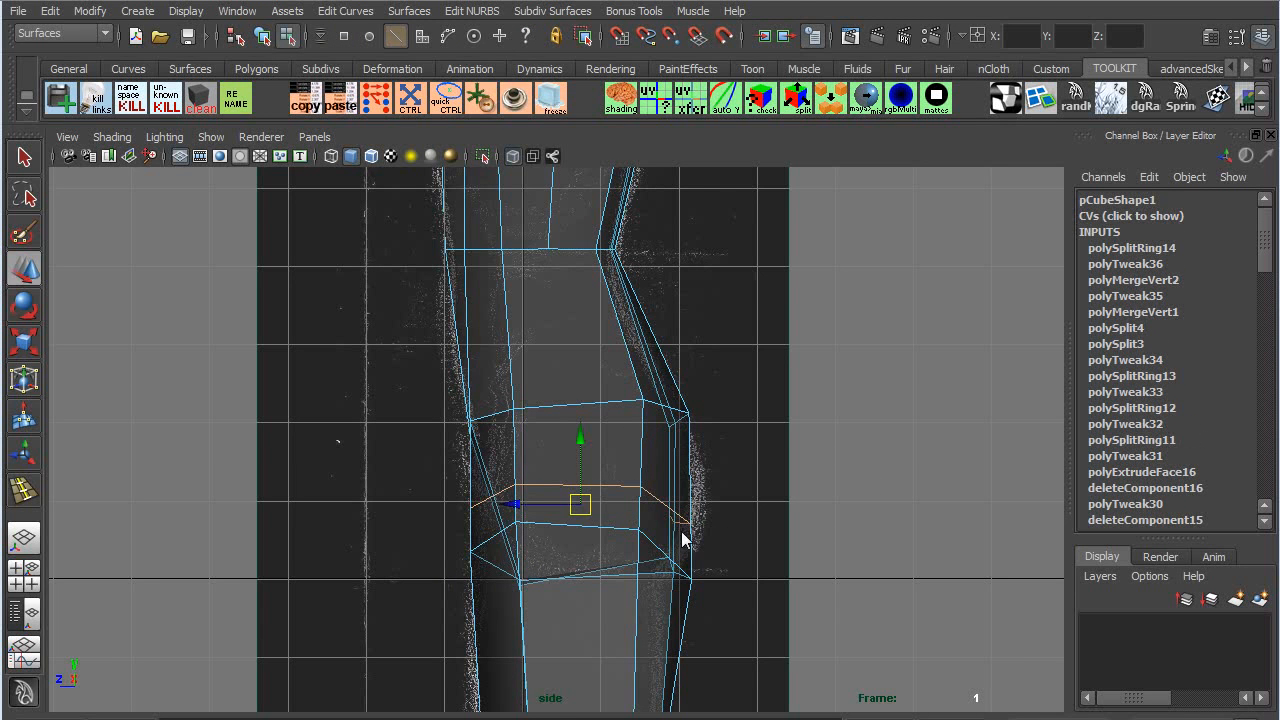
# - Move the rear vertices of the new hip loop and the buttock crease to match the side reference outline
pyautogui.moveTo(686, 516); pyautogui.dragTo(648, 500, button='right')
pyautogui.moveTo(675, 513); pyautogui.dragTo(618, 543)
pyautogui.click(669, 516)
pyautogui.click(641, 532)
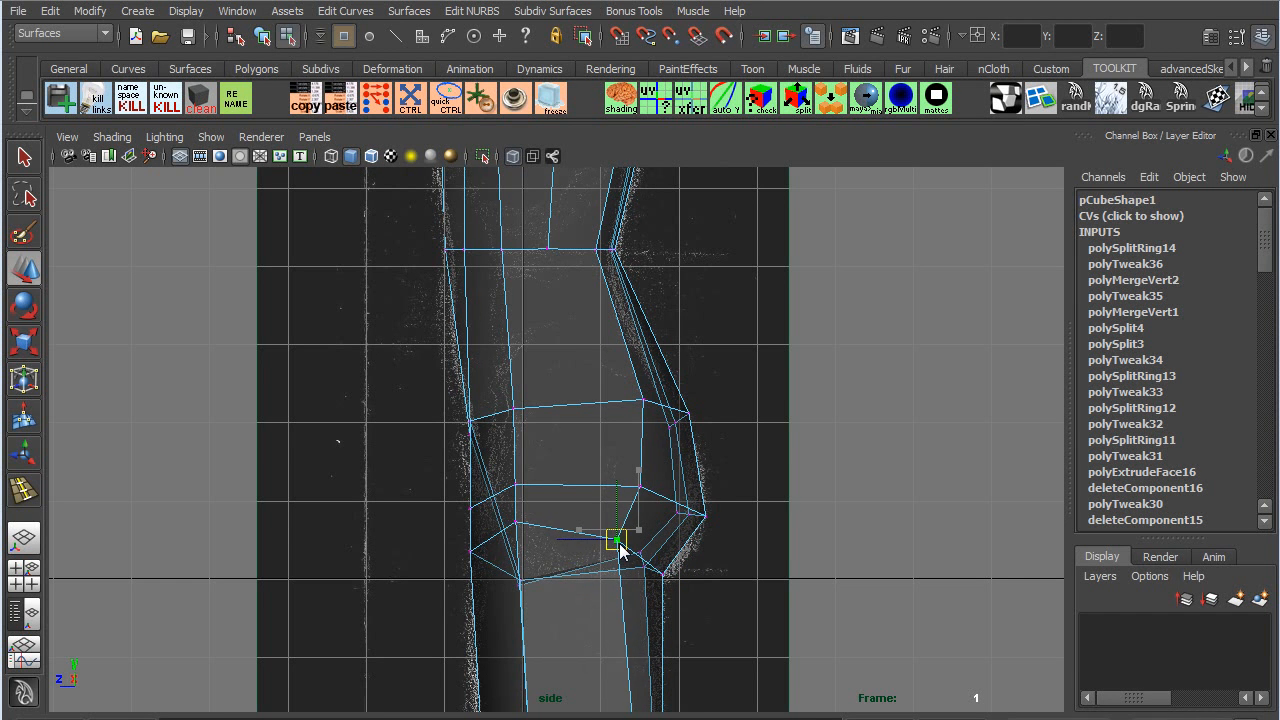
# - Adjust the rear thigh and upper hip vertices to follow the side reference
pyautogui.keyDown('alt'); pyautogui.moveTo(633, 558); pyautogui.dragTo(626, 504, button='middle'); pyautogui.keyUp('alt')
pyautogui.keyDown('alt'); pyautogui.moveTo(614, 657); pyautogui.dragTo(603, 471, button='middle'); pyautogui.keyUp('alt')
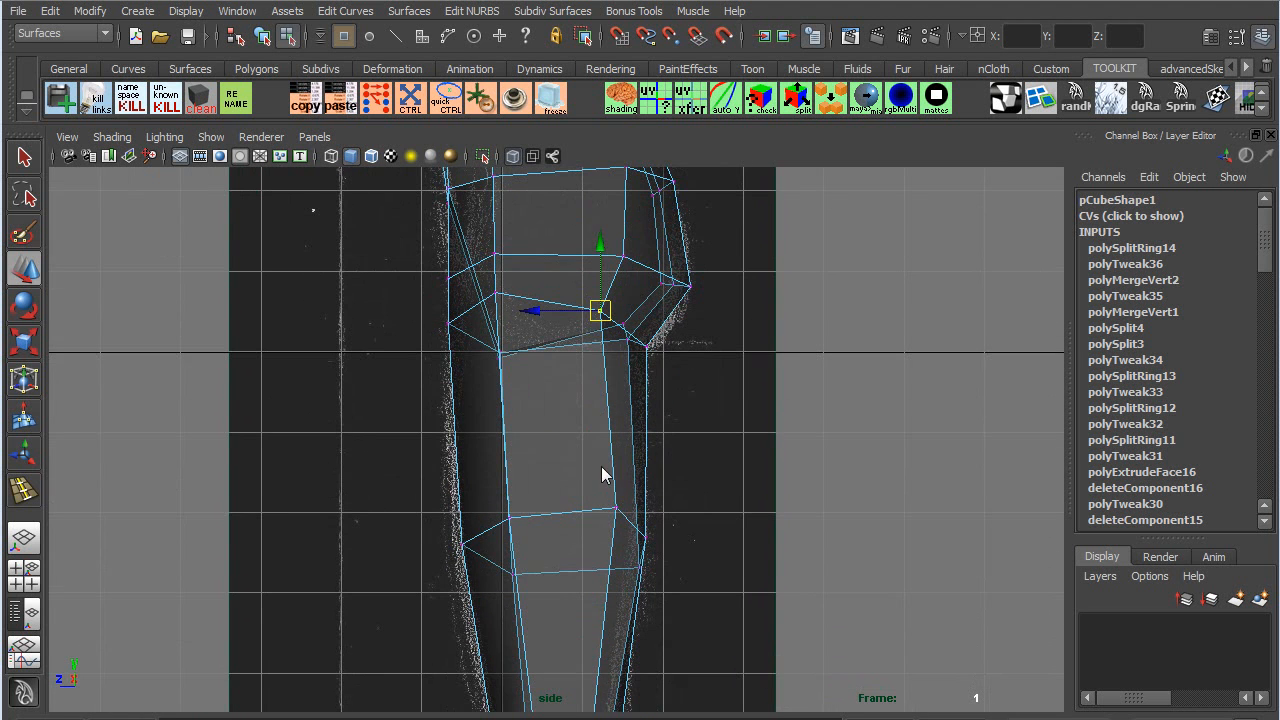
pyautogui.click(624, 519)
pyautogui.moveTo(609, 514); pyautogui.dragTo(603, 517)
pyautogui.keyDown('alt'); pyautogui.moveTo(640, 424); pyautogui.dragTo(574, 572, button='middle'); pyautogui.keyUp('alt')
pyautogui.moveTo(583, 409); pyautogui.dragTo(607, 447)
pyautogui.keyDown('alt'); pyautogui.moveTo(614, 343); pyautogui.dragTo(626, 486, button='middle'); pyautogui.keyUp('alt')
pyautogui.moveTo(648, 510); pyautogui.dragTo(599, 484)
pyautogui.keyDown('alt'); pyautogui.moveTo(572, 349); pyautogui.dragTo(586, 409, button='middle'); pyautogui.keyUp('alt')
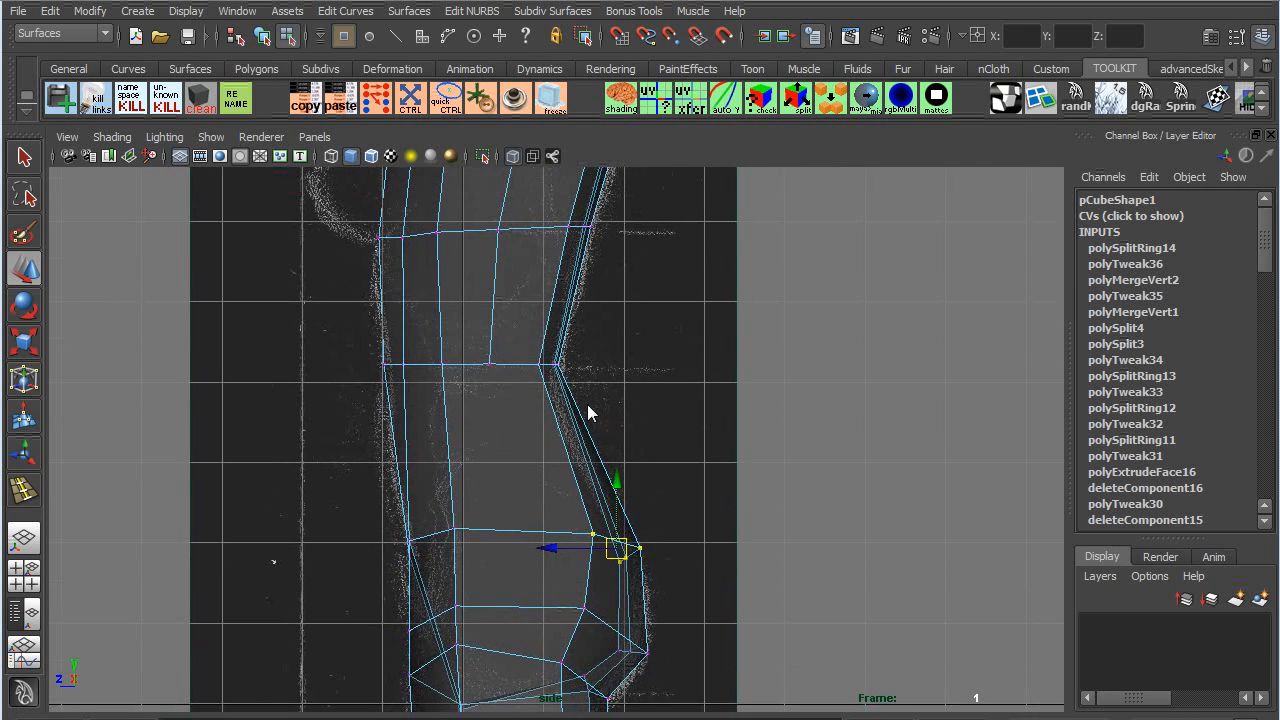
pyautogui.click(546, 366)
pyautogui.moveTo(552, 453); pyautogui.dragTo(533, 486, button='right')
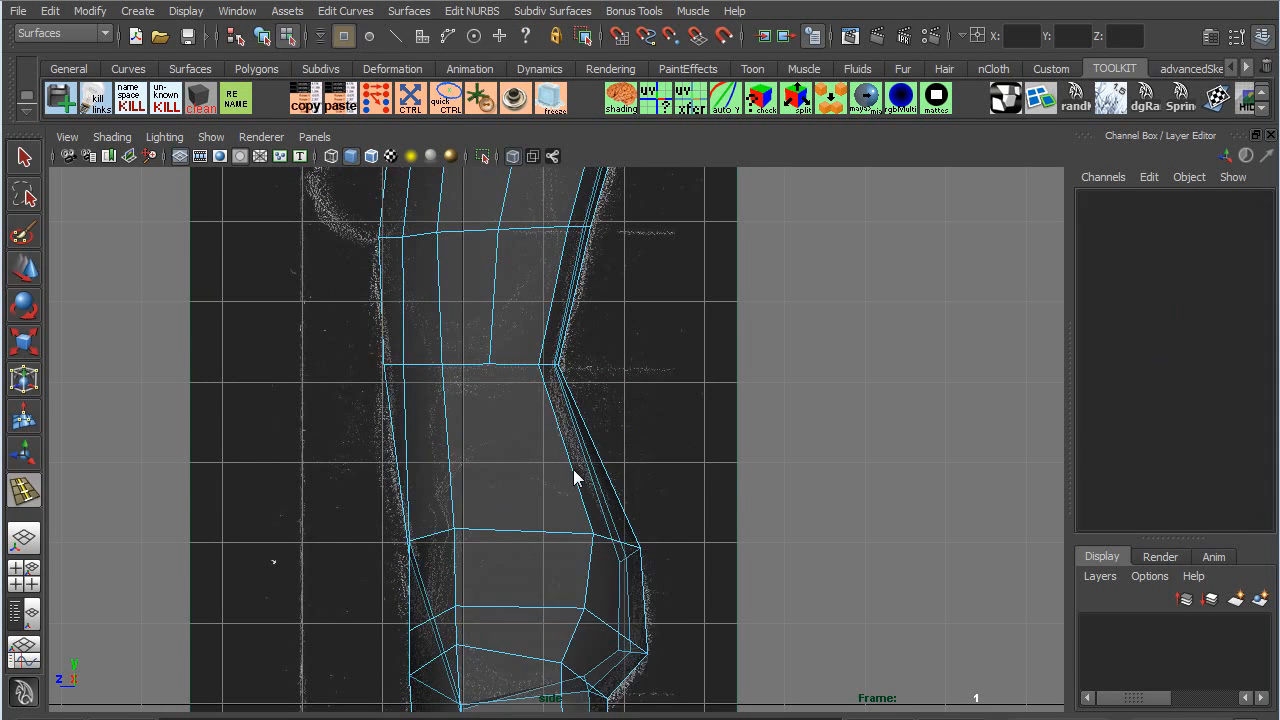
pyautogui.click(571, 459)
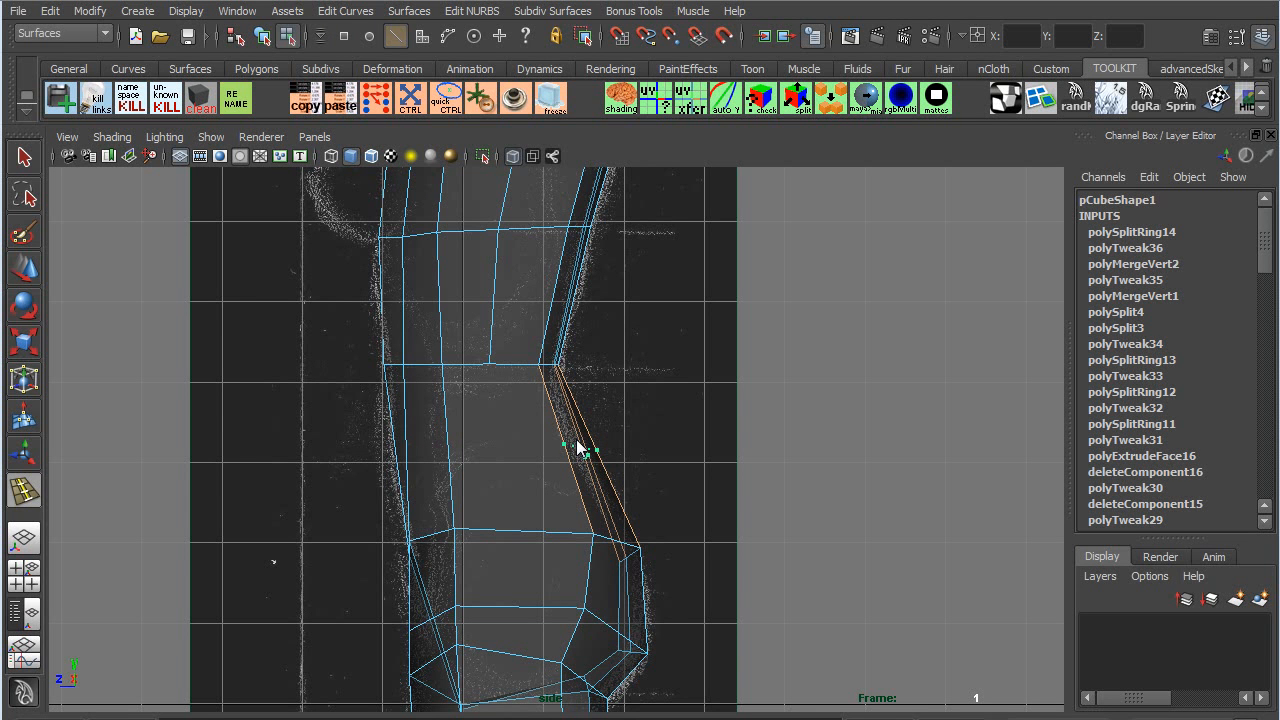
pyautogui.press('w')
# - Delete the stray vertical edge above the waist on the torso's side and its leftover vertex
pyautogui.moveTo(509, 388); pyautogui.dragTo(425, 331, button='right')
pyautogui.click(492, 330)
pyautogui.press('Delete')
pyautogui.click(492, 362)
pyautogui.press('Delete')
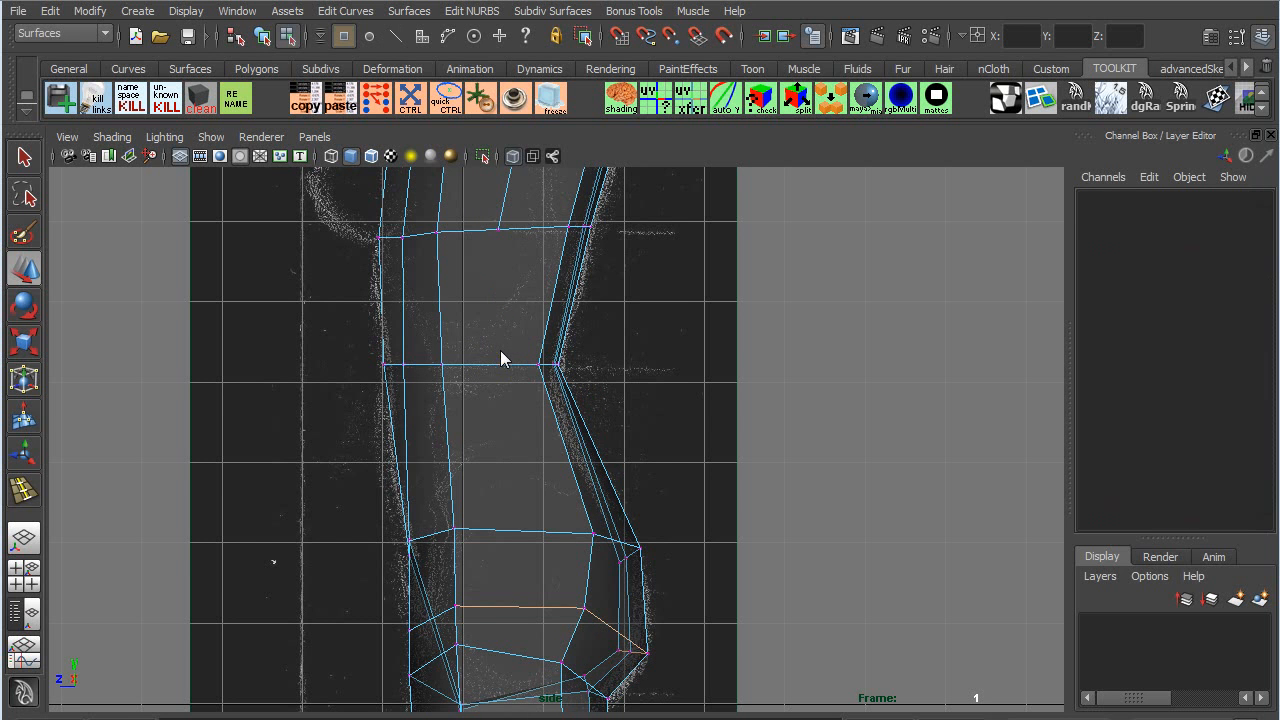
# - Insert an edge loop around the body about midway between the waist and the upper hips
pyautogui.moveTo(532, 426); pyautogui.dragTo(580, 401, button='right')
pyautogui.click(559, 461)
pyautogui.keyDown('shift'); pyautogui.rightClick(560, 461); pyautogui.keyUp('shift')
pyautogui.keyDown('shift'); pyautogui.moveTo(560, 461); pyautogui.dragTo(463, 485, button='right'); pyautogui.keyUp('shift')
pyautogui.moveTo(573, 464); pyautogui.dragTo(574, 453)
pyautogui.press('w')
# - Move the new loop's back and front vertices to fit the lower-back and belly contours of the side reference
pyautogui.moveTo(567, 463); pyautogui.dragTo(550, 459, button='right')
pyautogui.moveTo(626, 486); pyautogui.dragTo(556, 443)
pyautogui.moveTo(594, 463); pyautogui.dragTo(576, 458)
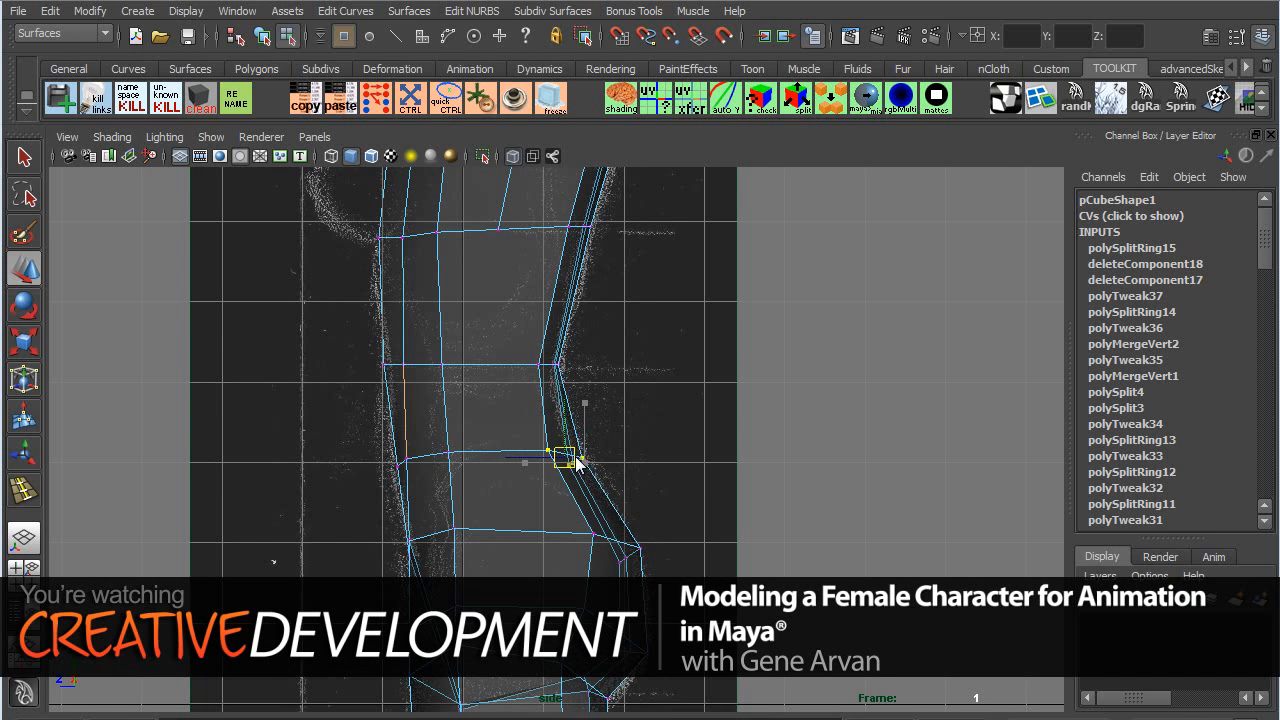
pyautogui.moveTo(460, 487); pyautogui.dragTo(416, 483)
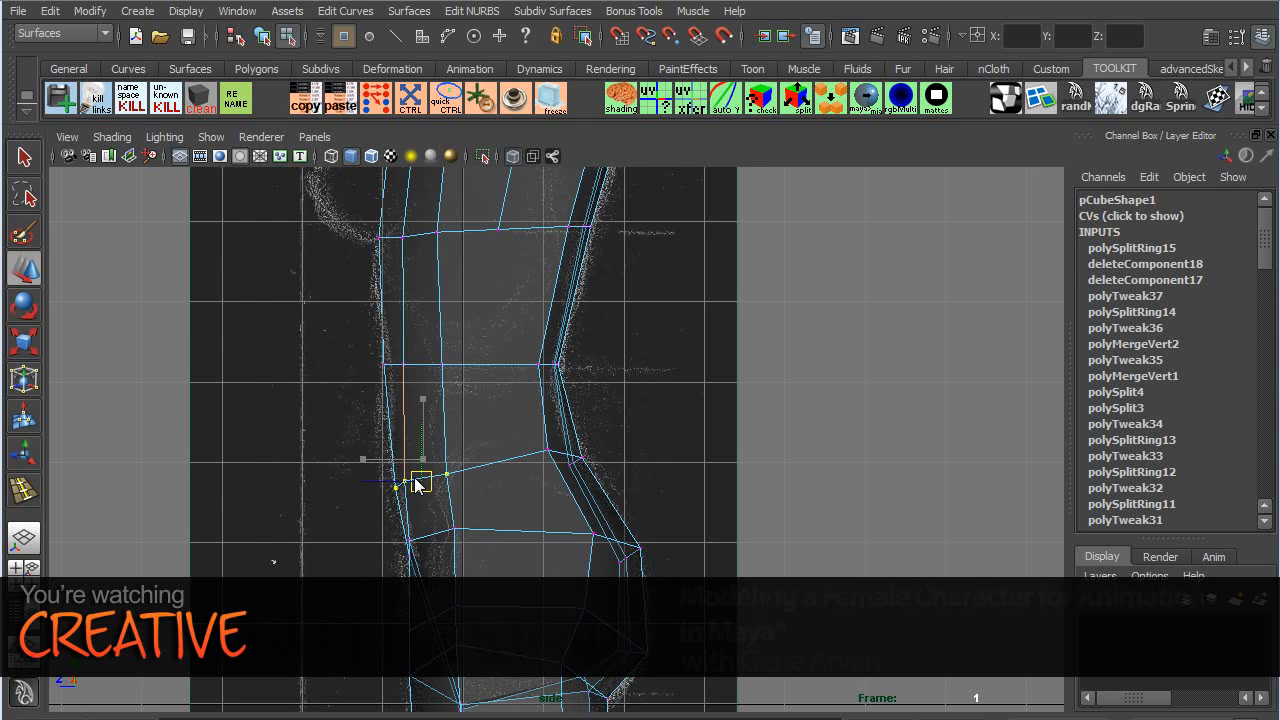
pyautogui.moveTo(593, 483)
pyautogui.mouseDown()
pyautogui.moveTo(568, 452)
pyautogui.moveTo(573, 476)
pyautogui.mouseUp()
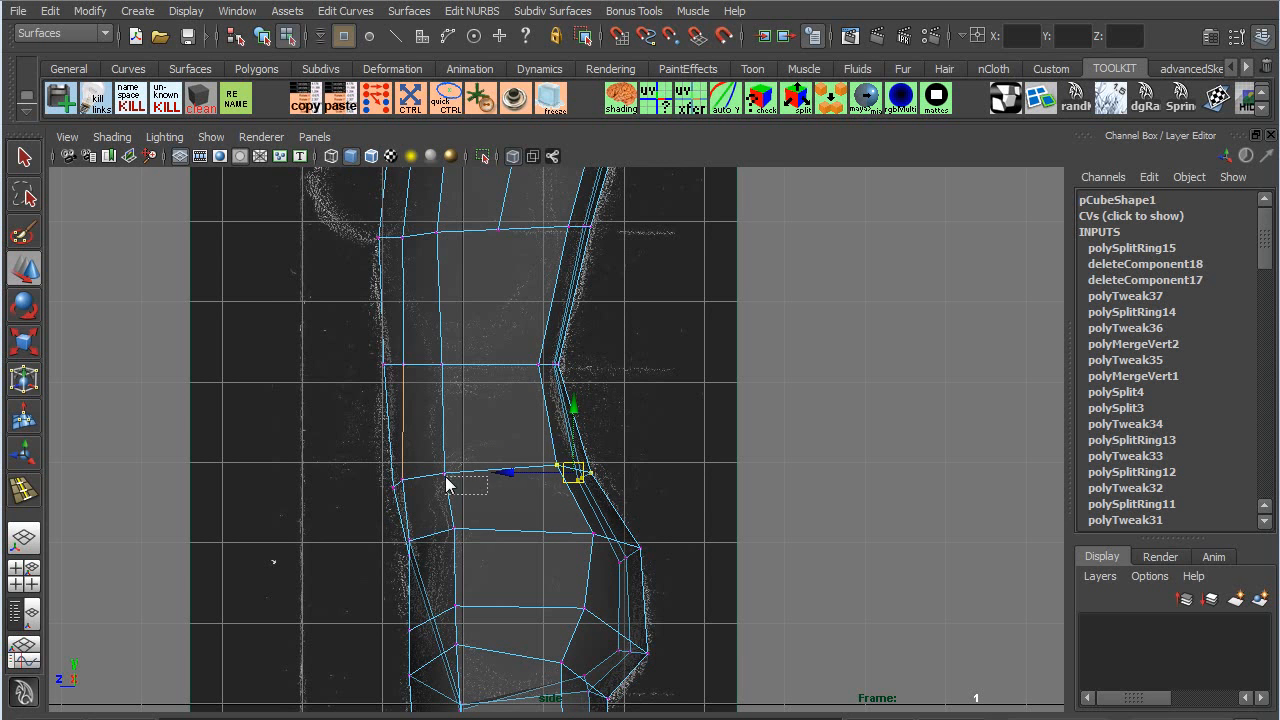
pyautogui.moveTo(444, 471); pyautogui.dragTo(440, 457)
# - Delete the diagonal edge running from the hip to the crotch on the front of the pelvis
pyautogui.keyDown('alt'); pyautogui.moveTo(546, 541); pyautogui.dragTo(511, 375, button='middle'); pyautogui.keyUp('alt')
pyautogui.press('space')
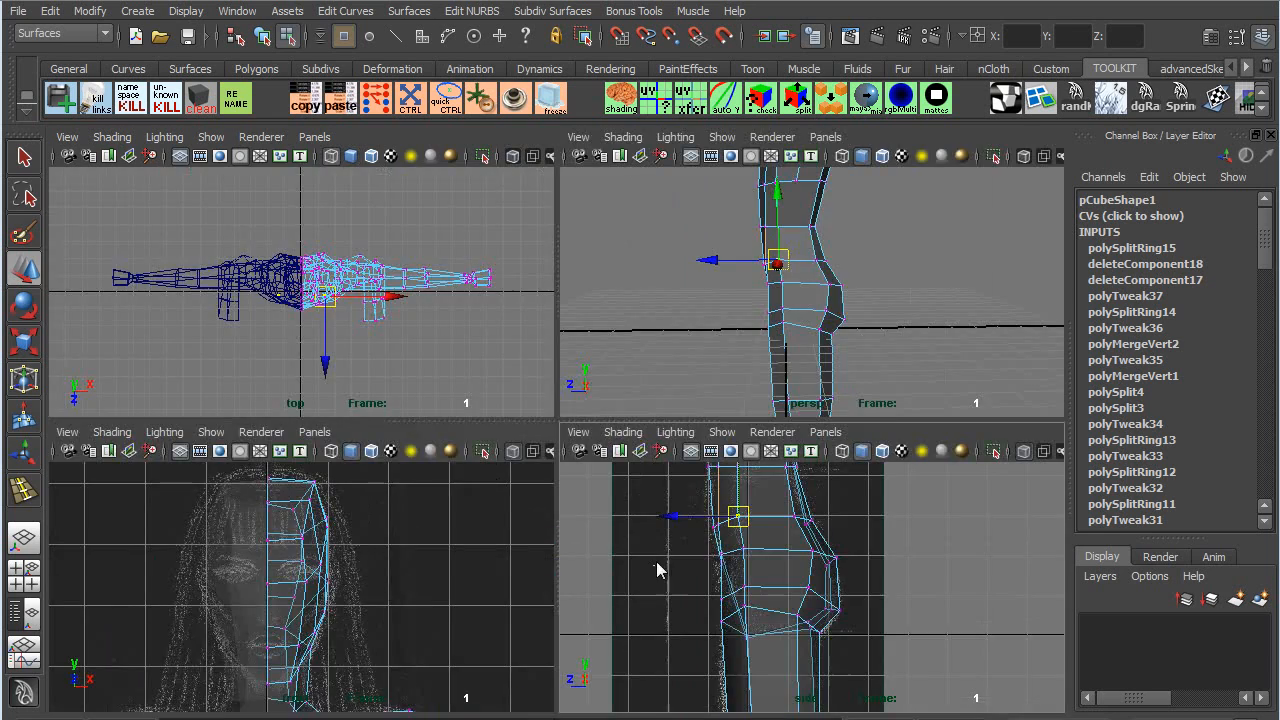
pyautogui.press('space')
pyautogui.scroll(-3, 500, 627)
pyautogui.keyDown('alt'); pyautogui.moveTo(557, 632); pyautogui.dragTo(513, 321, button='middle'); pyautogui.keyUp('alt')
pyautogui.keyDown('alt'); pyautogui.moveTo(562, 536); pyautogui.dragTo(559, 407, button='middle'); pyautogui.keyUp('alt')
pyautogui.keyDown('alt'); pyautogui.moveTo(562, 480); pyautogui.dragTo(940, 600, button='right'); pyautogui.keyUp('alt')
pyautogui.keyDown('alt'); pyautogui.moveTo(500, 503); pyautogui.dragTo(539, 442, button='middle'); pyautogui.keyUp('alt')
pyautogui.keyDown('alt'); pyautogui.moveTo(539, 443); pyautogui.dragTo(530, 534, button='right'); pyautogui.keyUp('alt')
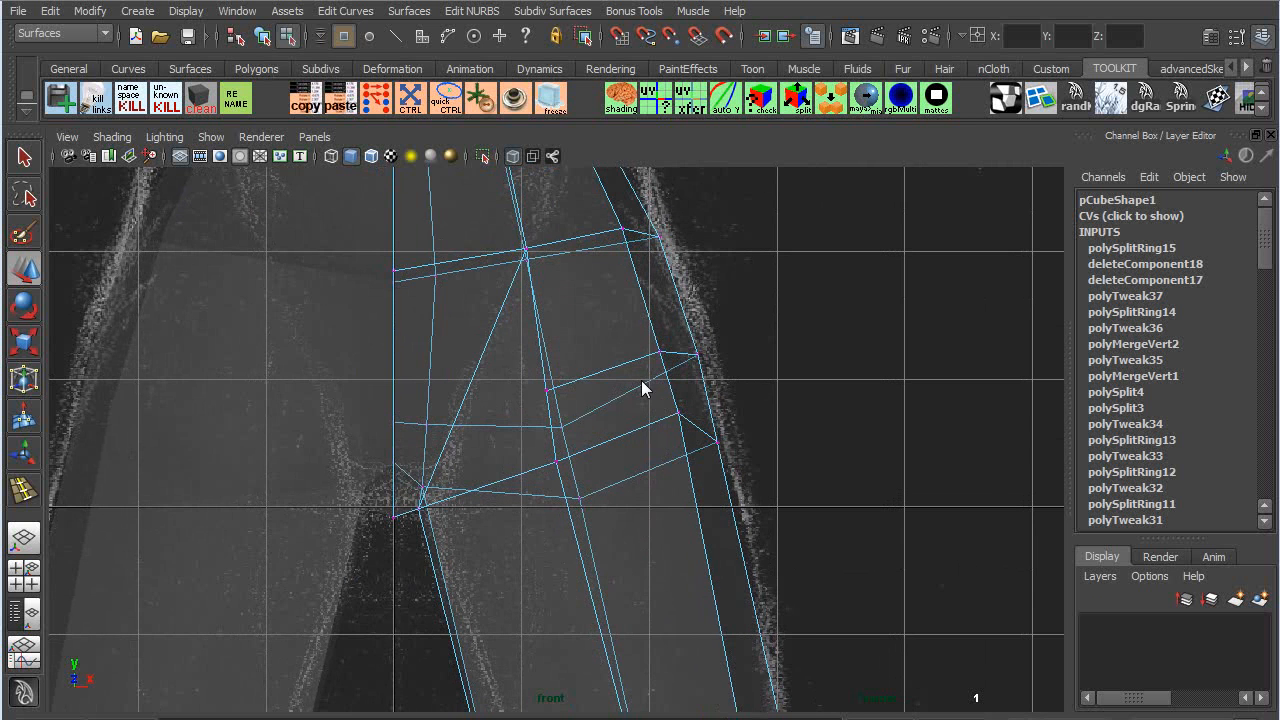
pyautogui.keyDown('alt'); pyautogui.moveTo(646, 379); pyautogui.dragTo(697, 447, button='middle'); pyautogui.keyUp('alt')
pyautogui.moveTo(538, 436); pyautogui.dragTo(540, 384, button='right')
pyautogui.click(527, 404)
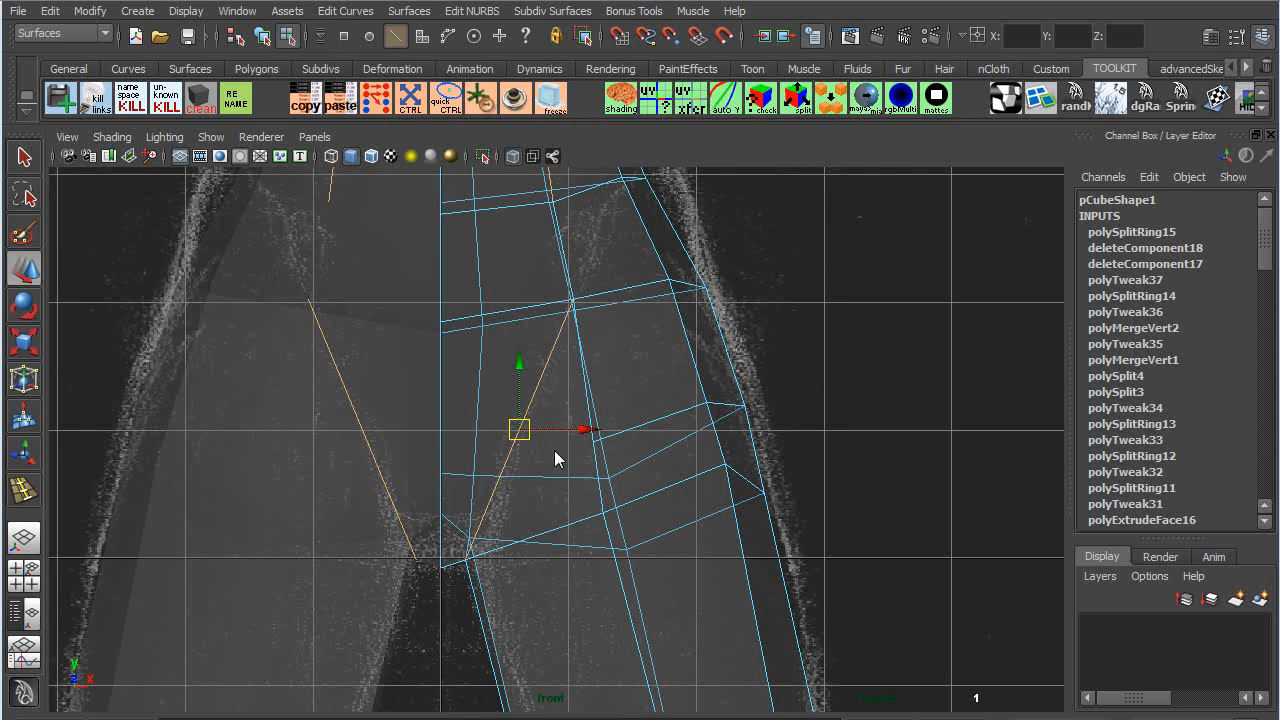
pyautogui.click(554, 450)
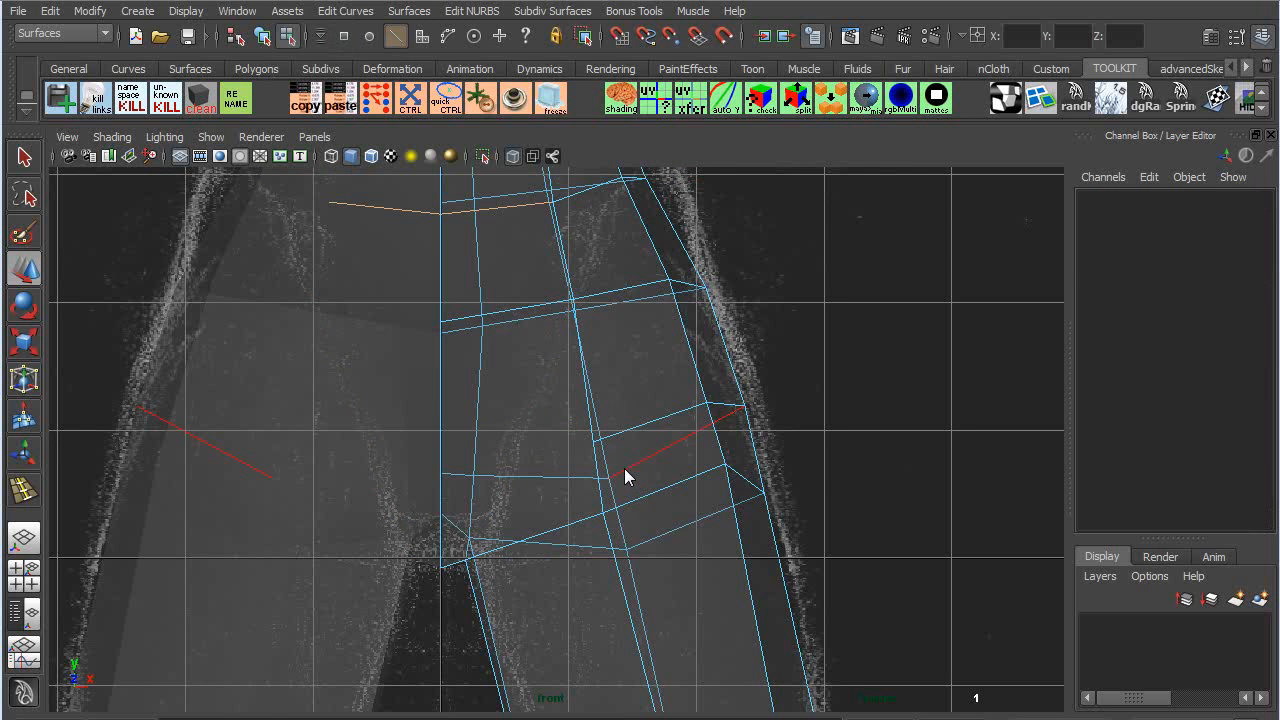
# - Split the front pelvis face from the open end of the hip loop through an interior point to the crotch corner
pyautogui.press('space')
pyautogui.press('space')
pyautogui.keyDown('alt'); pyautogui.moveTo(655, 393); pyautogui.dragTo(537, 461); pyautogui.keyUp('alt')
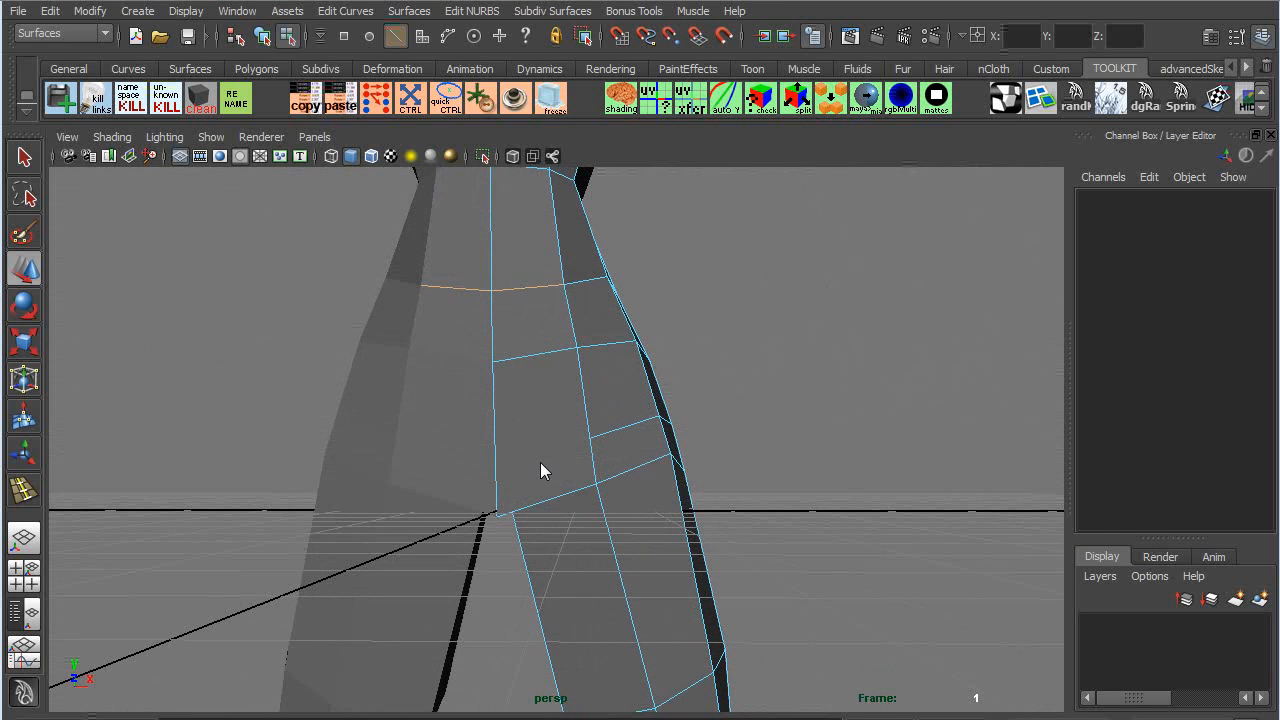
pyautogui.press('F8')
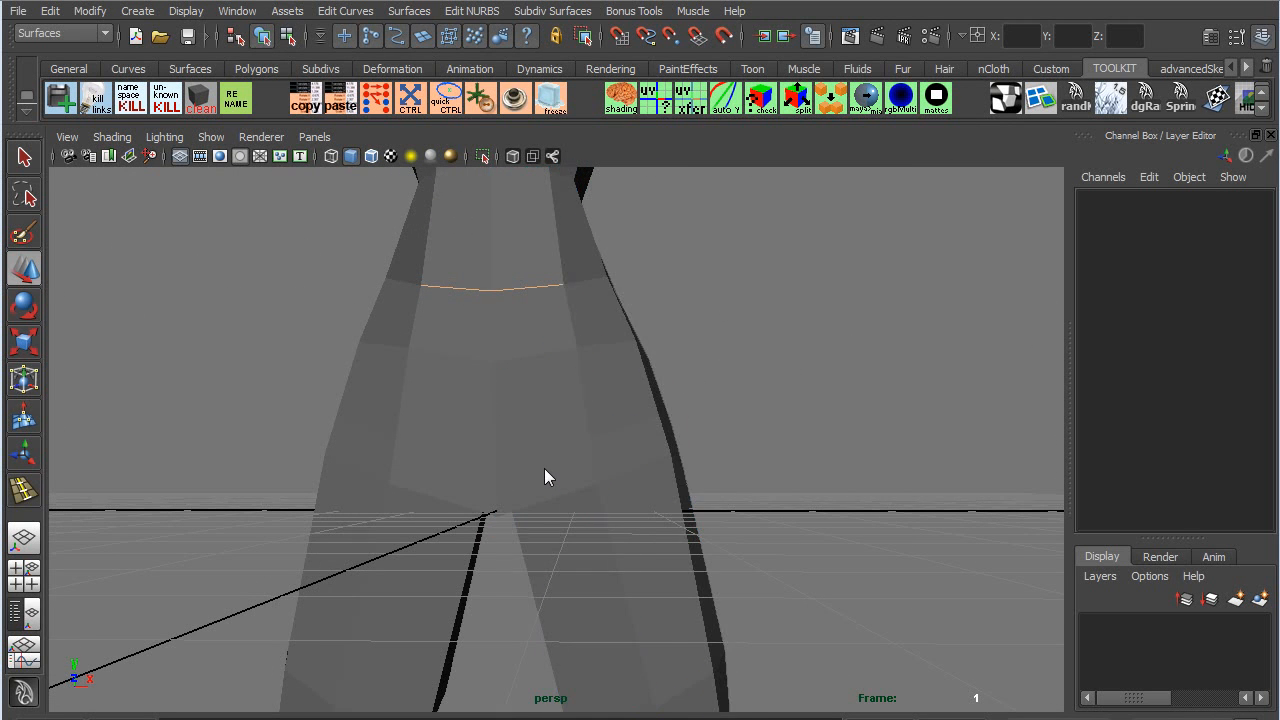
pyautogui.click(546, 477)
pyautogui.keyDown('alt'); pyautogui.moveTo(551, 511); pyautogui.dragTo(558, 448); pyautogui.keyUp('alt')
pyautogui.keyDown('shift'); pyautogui.moveTo(558, 448); pyautogui.dragTo(448, 430, button='right'); pyautogui.keyUp('shift')
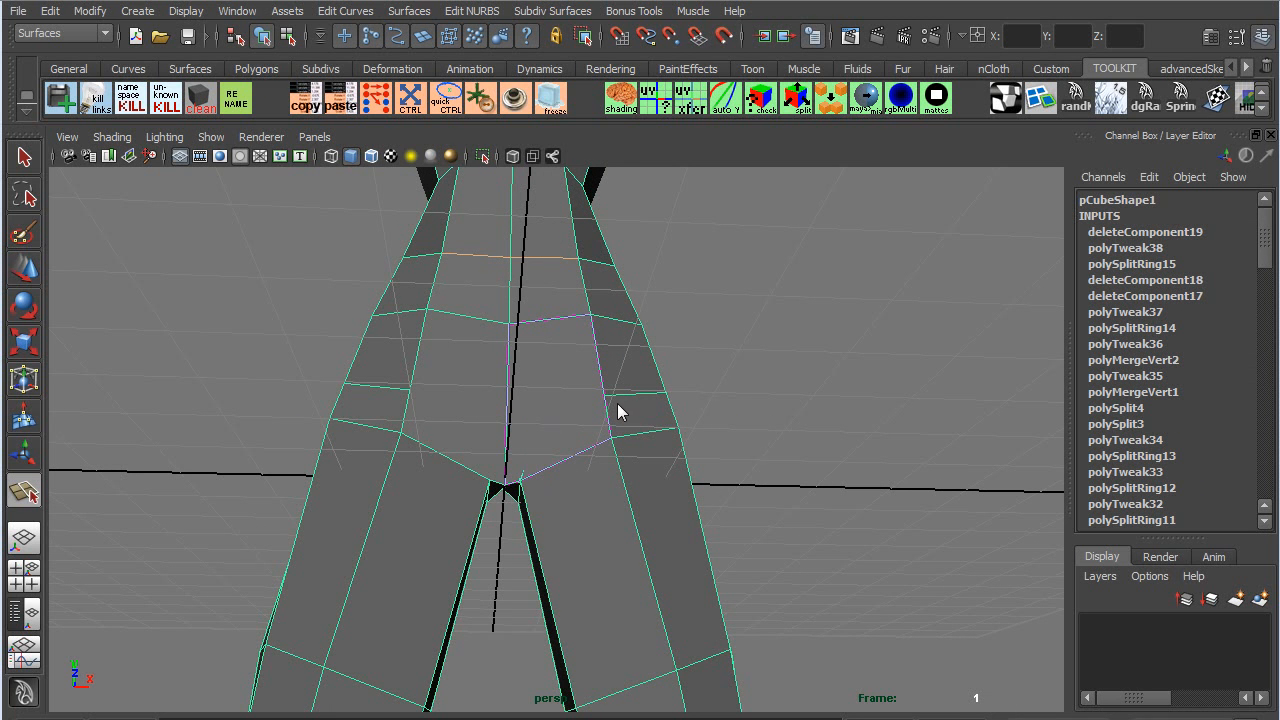
pyautogui.press('Return')
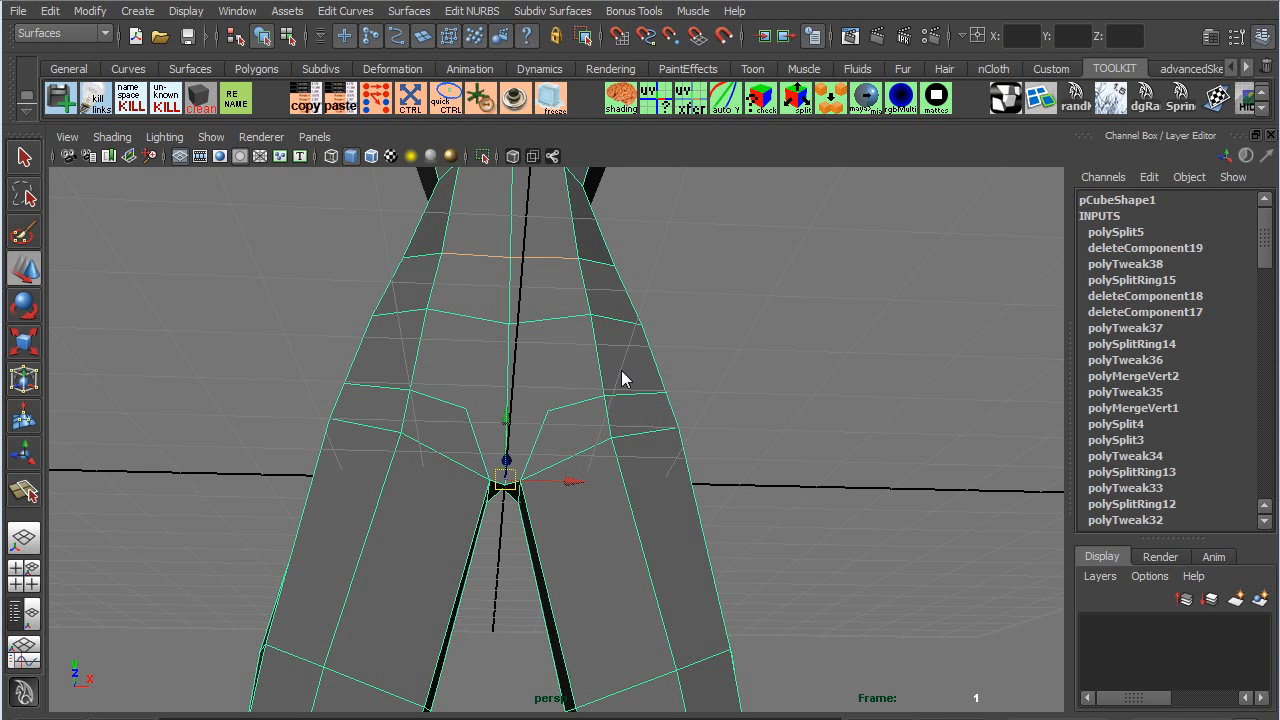
pyautogui.keyDown('alt'); pyautogui.moveTo(662, 365); pyautogui.dragTo(665, 403); pyautogui.keyUp('alt')
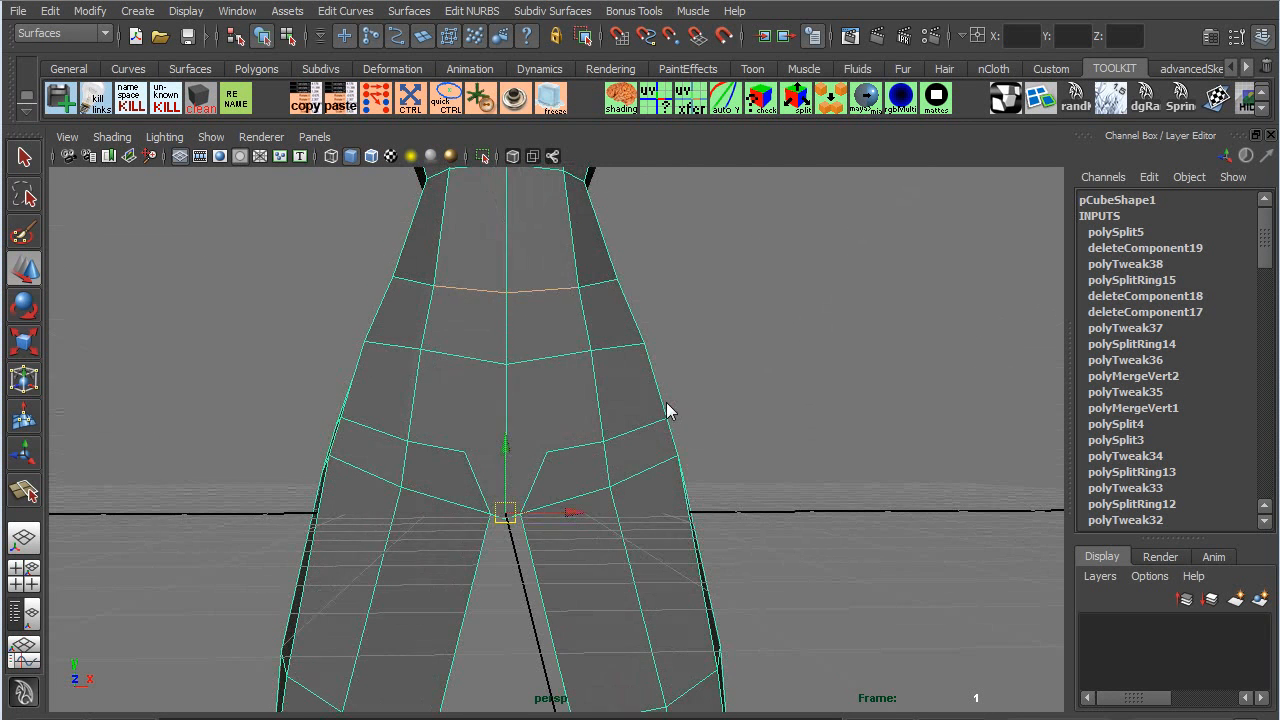
# - Try splitting the pelvis face from the new interior vertex straight up to the hip edge above, and undo it
pyautogui.click(30, 492)
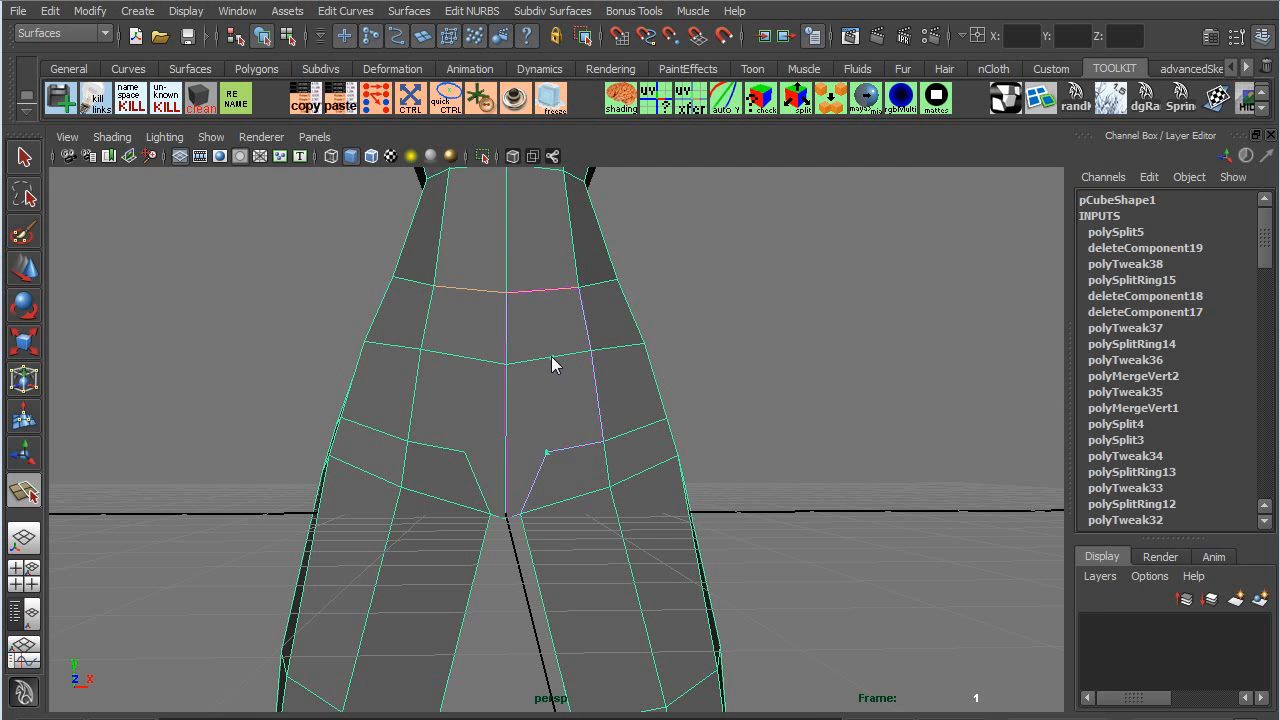
pyautogui.press('w')
pyautogui.keyDown('alt'); pyautogui.moveTo(551, 356); pyautogui.dragTo(600, 429); pyautogui.keyUp('alt')
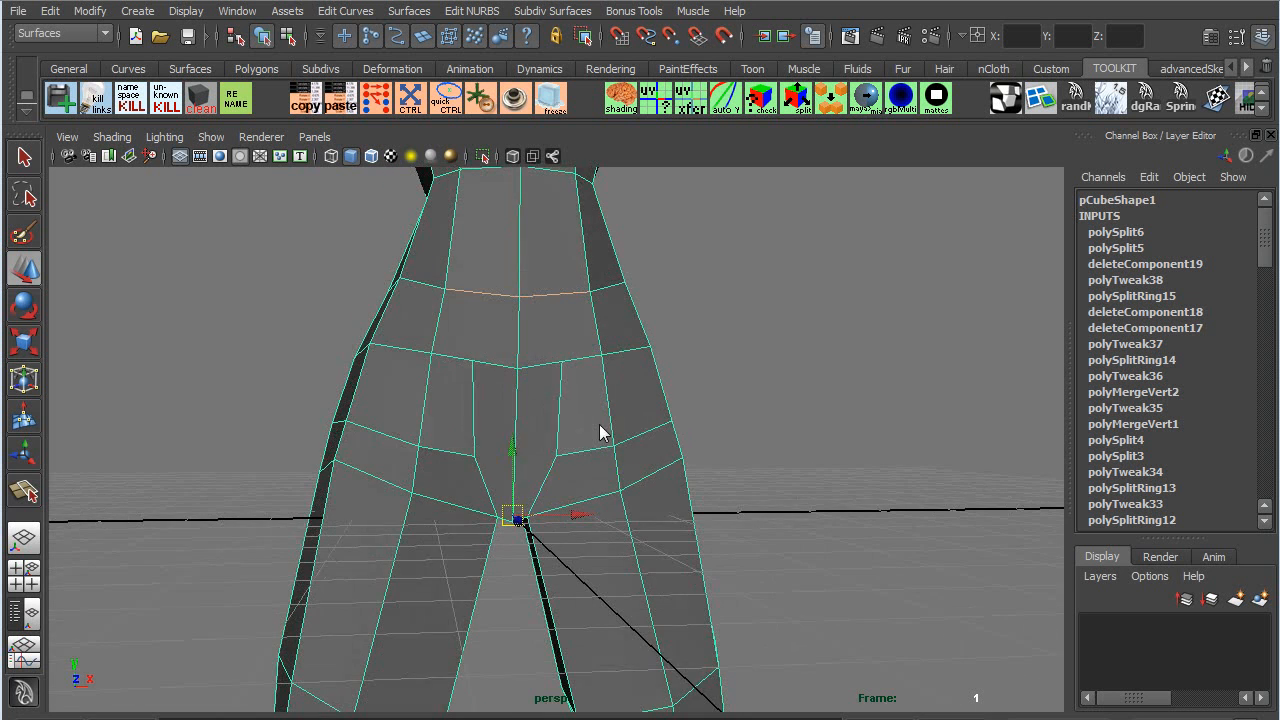
pyautogui.hotkey('ctrl', 'z')
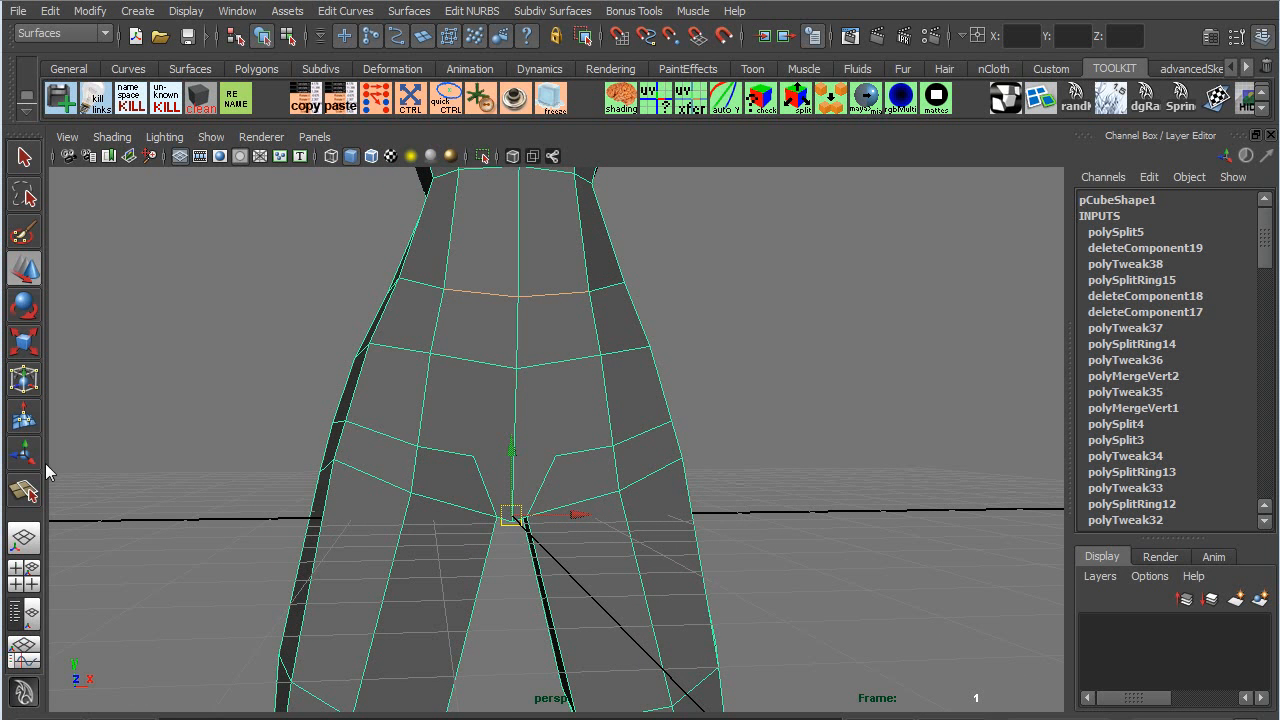
# - Split the pelvis face from the new interior vertex across to the body's centre line
pyautogui.click(26, 492)
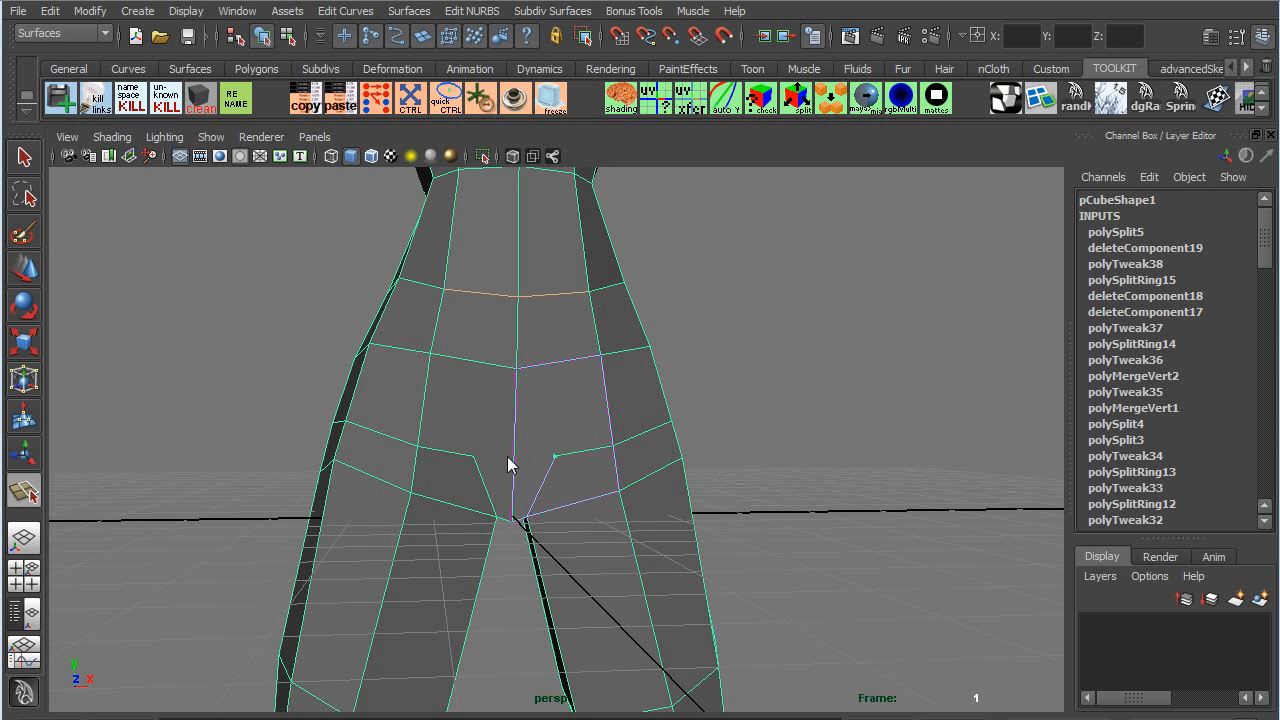
pyautogui.press('w')
pyautogui.keyDown('alt'); pyautogui.moveTo(516, 458); pyautogui.dragTo(559, 410); pyautogui.keyUp('alt')
# - Split the front pelvis face diagonally from the interior vertex to the corner on the hip edge loop above
pyautogui.click(16, 494)
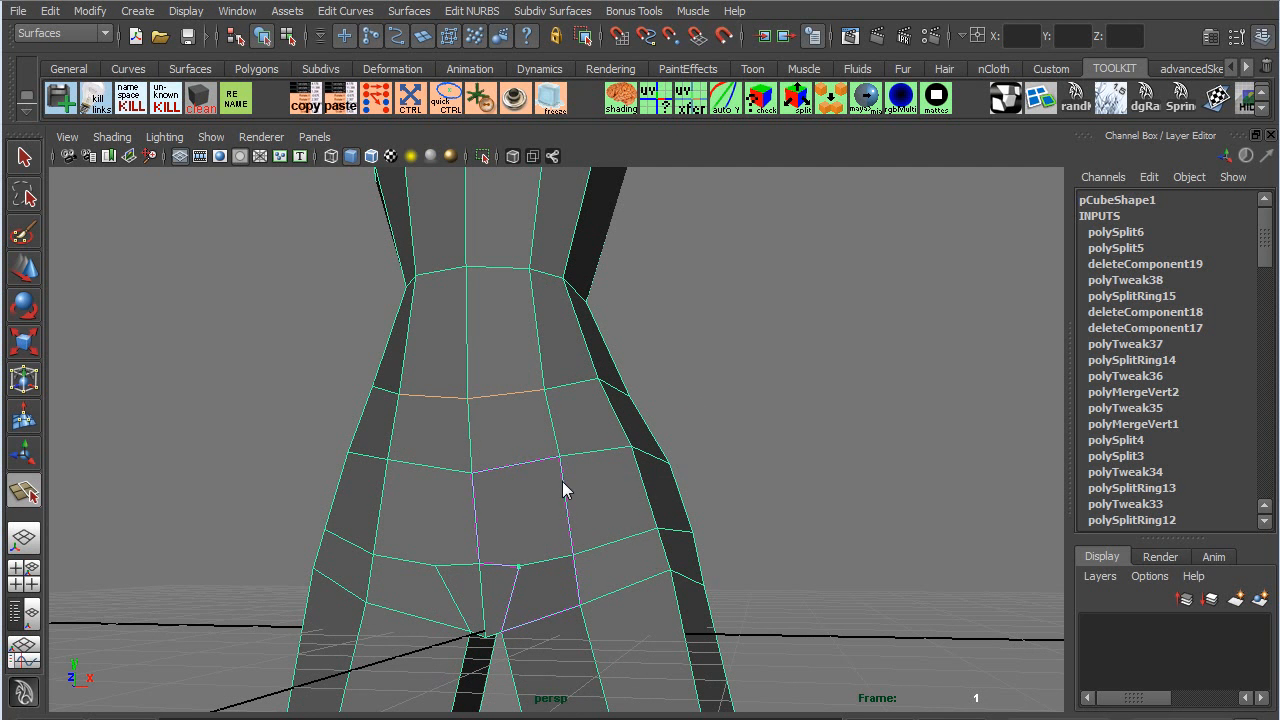
pyautogui.press('w')
# - Move the centre-line vertex just above the crotch slightly down and forward
pyautogui.keyDown('alt'); pyautogui.moveTo(579, 421); pyautogui.dragTo(642, 490); pyautogui.keyUp('alt')
pyautogui.moveTo(634, 449); pyautogui.dragTo(588, 442, button='right')
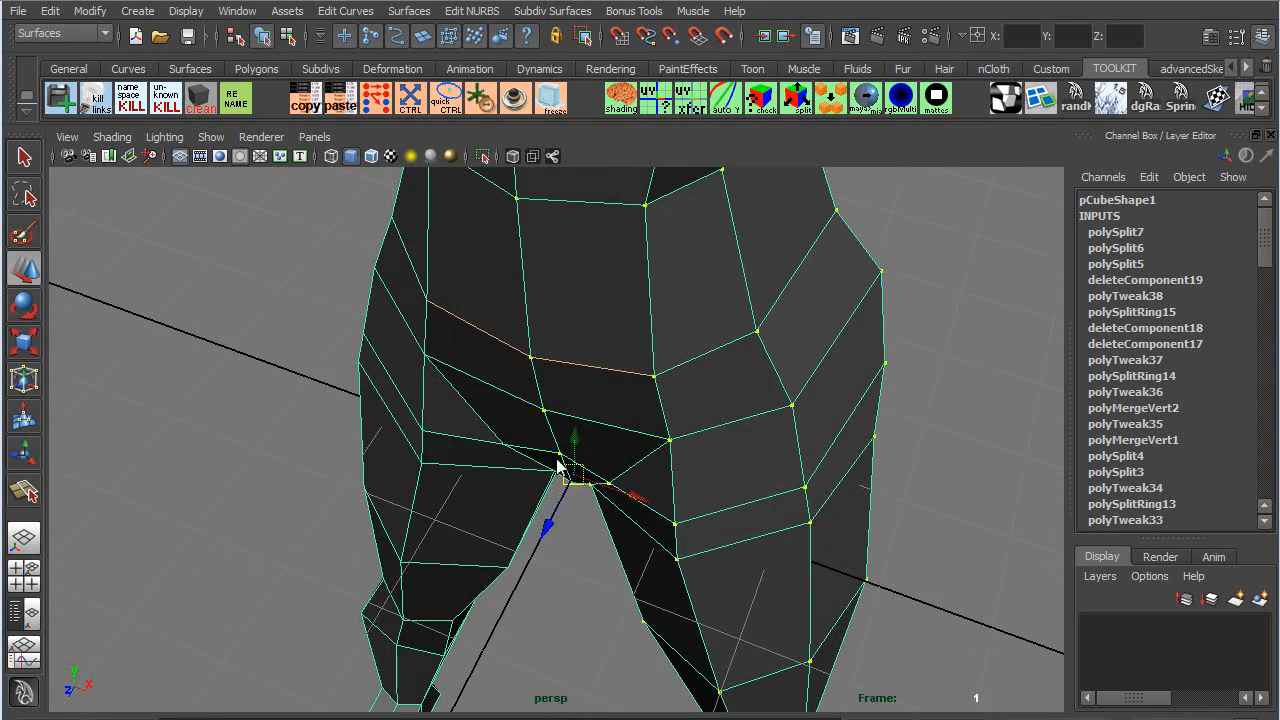
pyautogui.click(559, 456)
pyautogui.moveTo(533, 500)
pyautogui.mouseDown()
pyautogui.moveTo(528, 518)
pyautogui.moveTo(545, 505)
pyautogui.mouseUp()
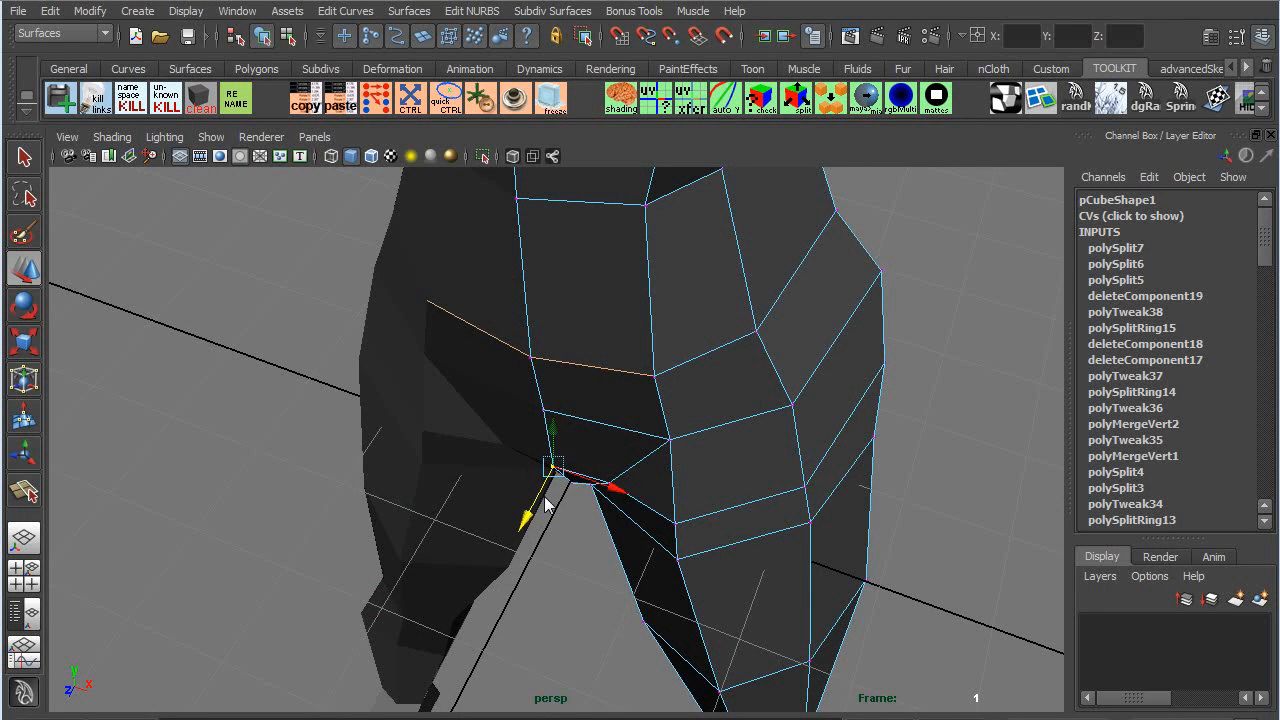
# - Align the next centre-line pelvis vertex above the crotch with the front outline in the side view reference
pyautogui.click(541, 418)
pyautogui.press('space')
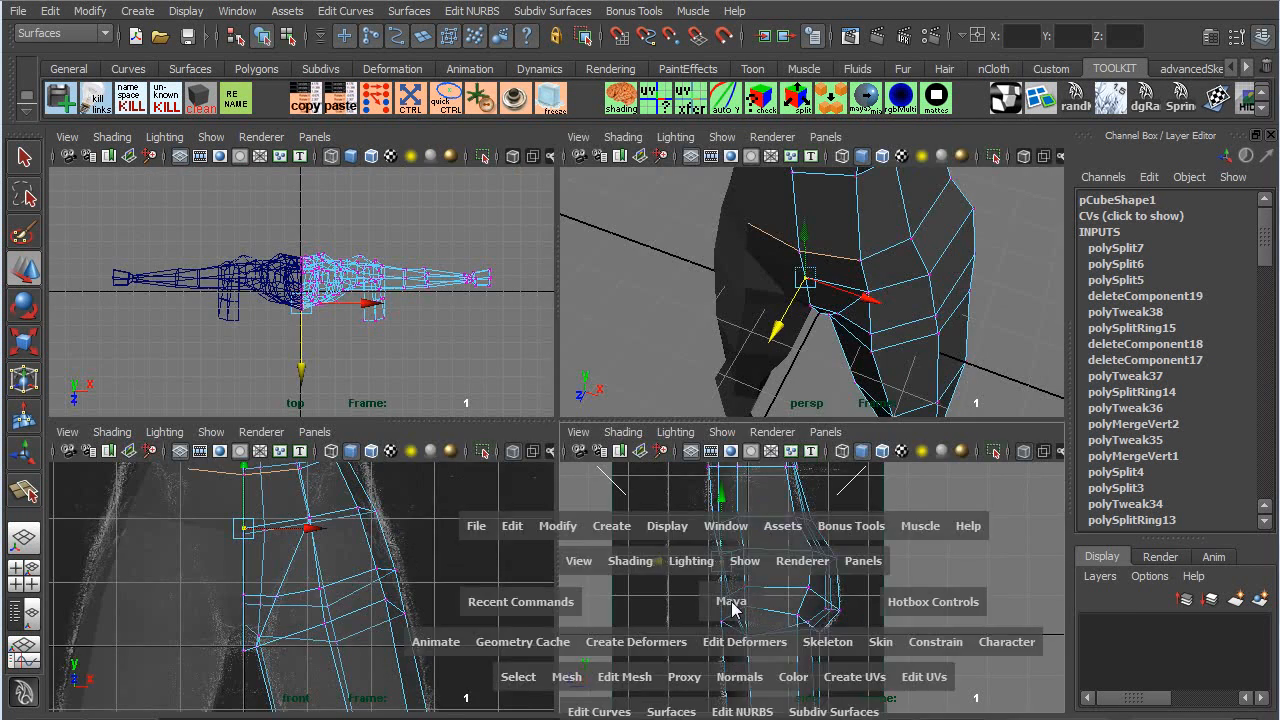
pyautogui.scroll(3, 520, 440)
pyautogui.scroll(1, 484, 400)
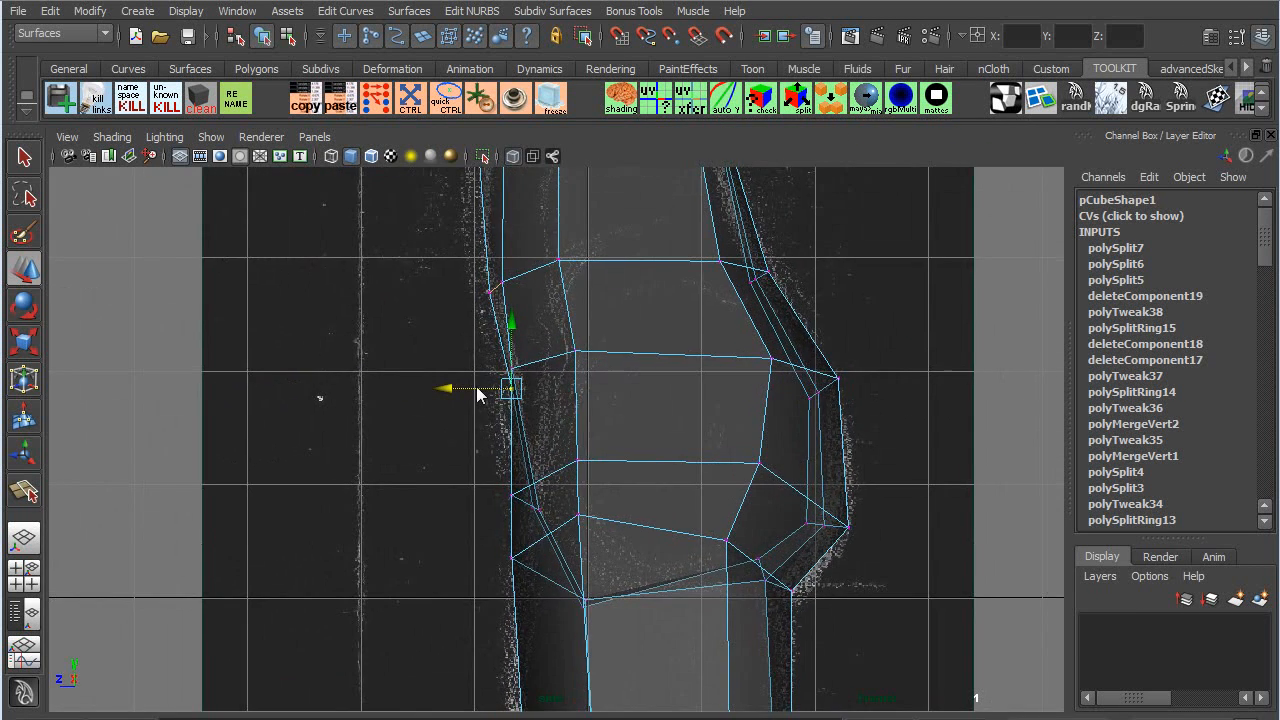
pyautogui.moveTo(472, 392); pyautogui.dragTo(474, 392)
pyautogui.keyDown('alt'); pyautogui.moveTo(605, 604); pyautogui.dragTo(607, 598, button='middle'); pyautogui.keyUp('alt')
# - Shift the two upper front hip vertices backward, away from the pelvis's front outline in the side view
pyautogui.moveTo(526, 367); pyautogui.dragTo(496, 364)
pyautogui.click(578, 345)
pyautogui.moveTo(571, 345); pyautogui.dragTo(573, 350)
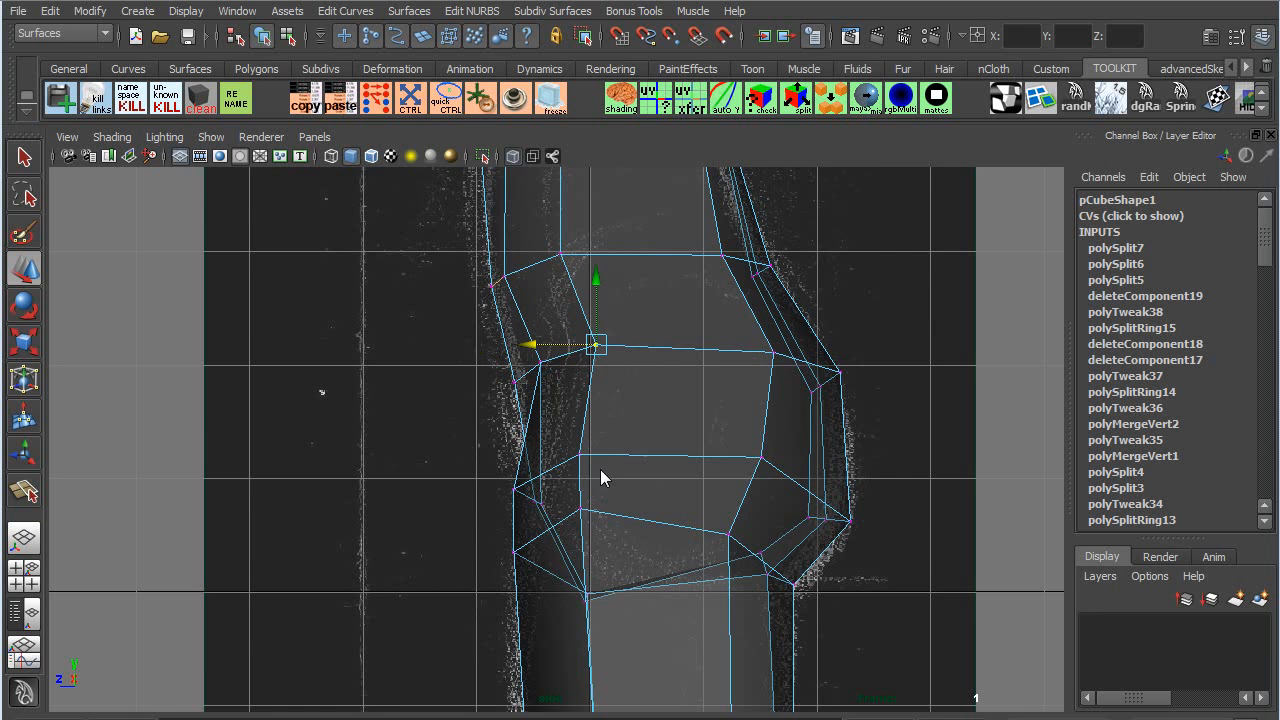
# - Adjust the lower front hip and upper-thigh vertices in depth to follow the side reference
pyautogui.moveTo(580, 458); pyautogui.dragTo(567, 458)
pyautogui.keyDown('alt'); pyautogui.moveTo(567, 458); pyautogui.dragTo(596, 399, button='middle'); pyautogui.keyUp('alt')
pyautogui.click(518, 398)
pyautogui.hotkey('ctrl', 'z')
pyautogui.moveTo(517, 403); pyautogui.dragTo(514, 403)
pyautogui.press('F8')
pyautogui.press('F8')
pyautogui.click(534, 468)
# - Move the front vertices of the mid-thigh edge loop forward to the reference's thigh outline
pyautogui.keyDown('alt'); pyautogui.moveTo(506, 466); pyautogui.dragTo(497, 250, button='middle'); pyautogui.keyUp('alt')
pyautogui.moveTo(557, 409); pyautogui.dragTo(612, 386, button='right')
pyautogui.moveTo(634, 514); pyautogui.dragTo(608, 575, button='right')
pyautogui.moveTo(548, 524); pyautogui.dragTo(549, 525)
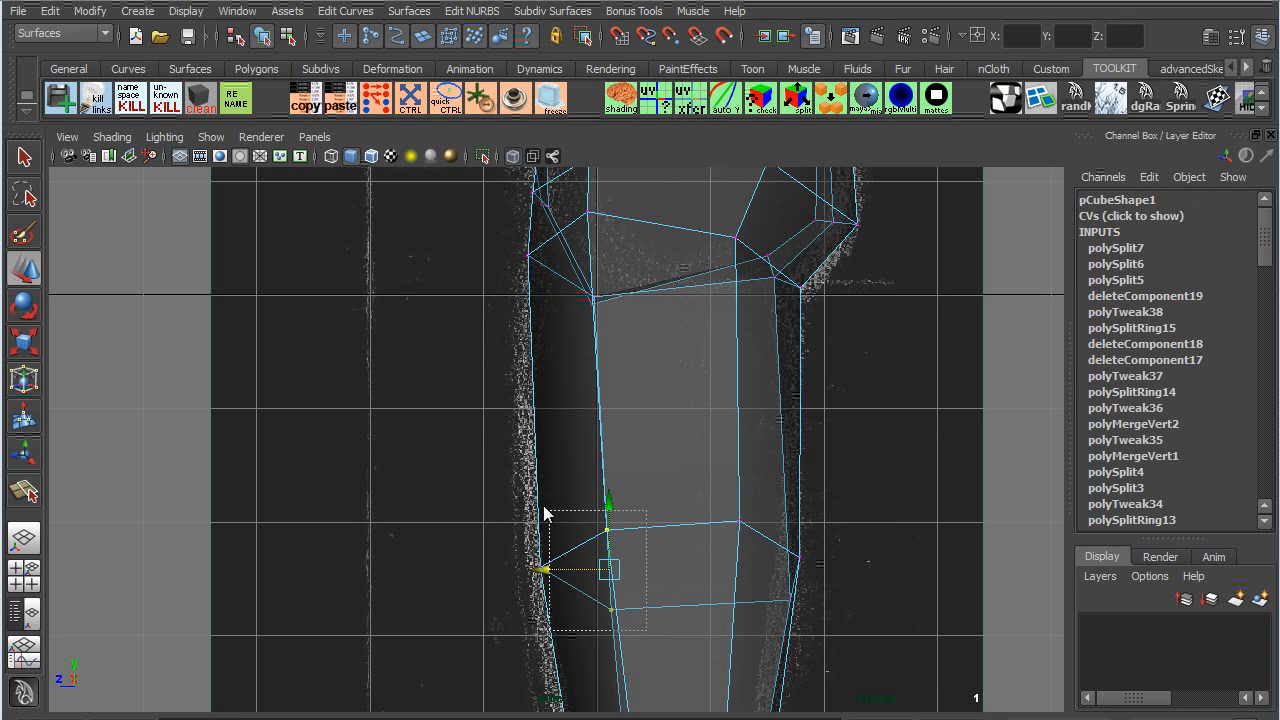
# - Insert an edge loop around the upper thigh and scale it wider in depth to fill the reference outline
pyautogui.moveTo(574, 416); pyautogui.dragTo(570, 463, button='right')
pyautogui.moveTo(598, 443); pyautogui.dragTo(570, 400)
pyautogui.press('w')
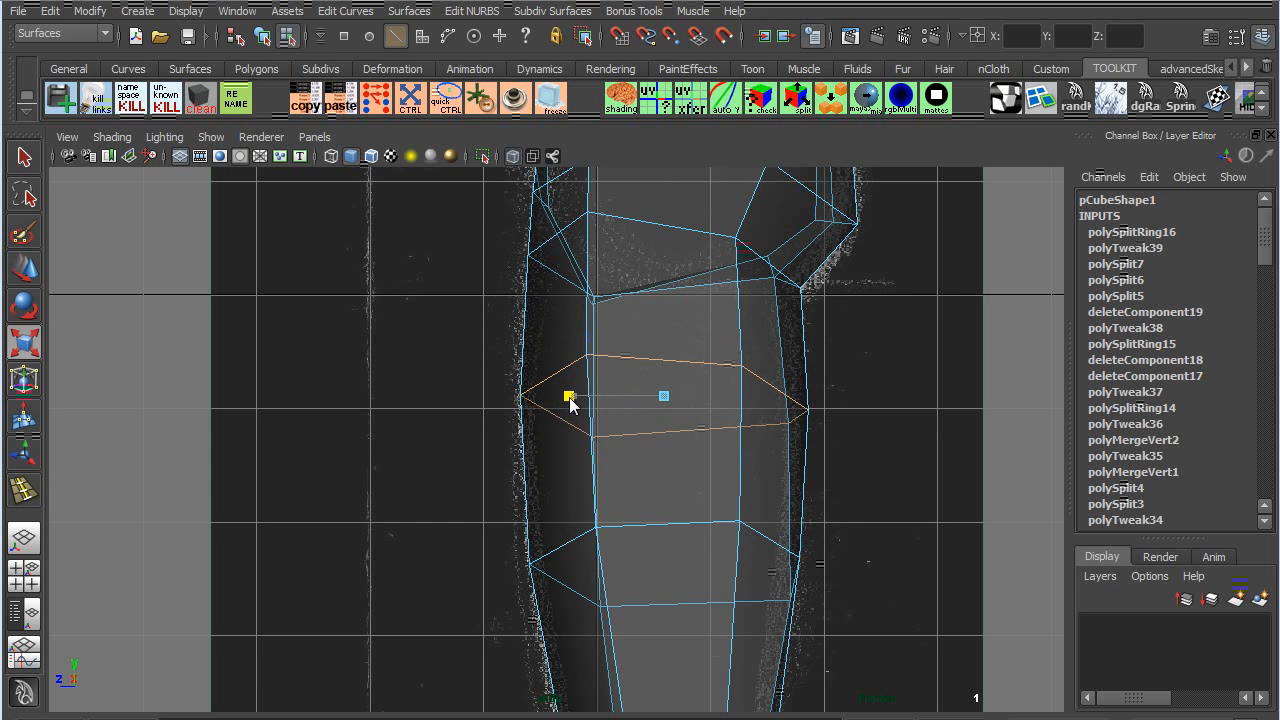
pyautogui.press('w')
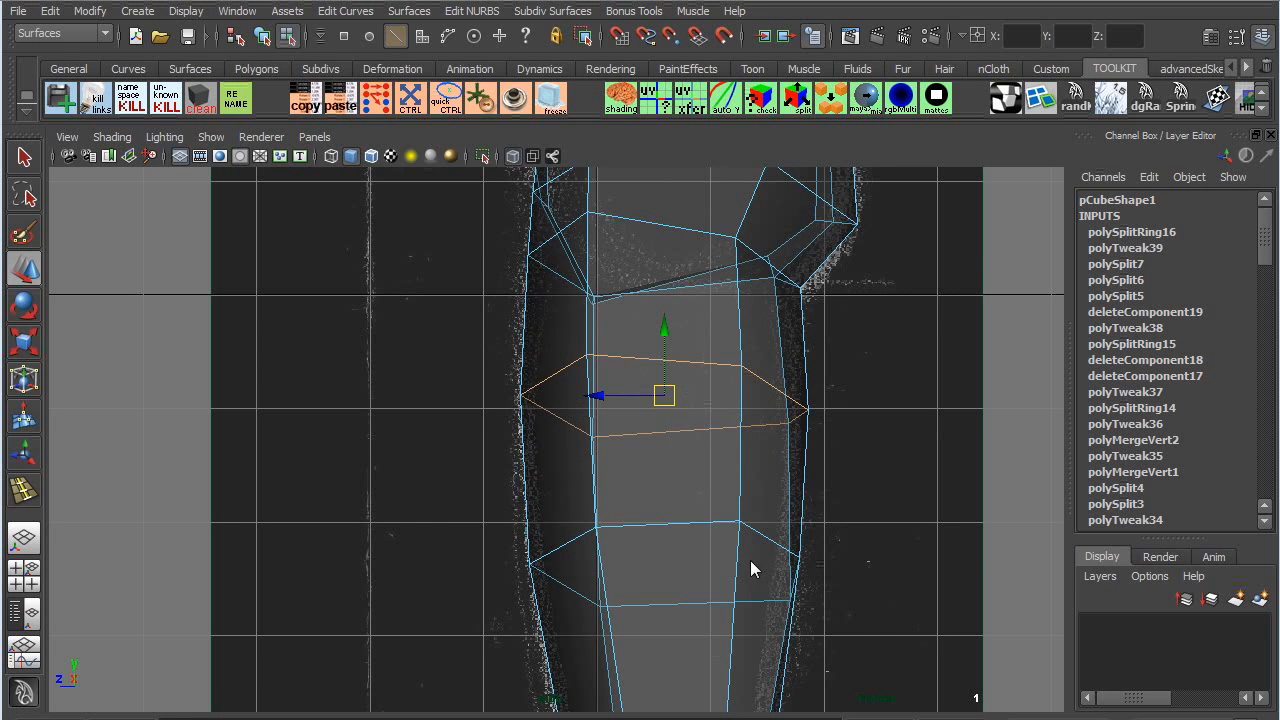
# - Return to object selection in the perspective view, turn on the smooth mesh preview for the body and deselect it
pyautogui.keyDown('alt'); pyautogui.moveTo(750, 560); pyautogui.dragTo(760, 483, button='middle'); pyautogui.keyUp('alt')
pyautogui.keyDown('alt'); pyautogui.moveTo(760, 483); pyautogui.dragTo(651, 395, button='right'); pyautogui.keyUp('alt')
pyautogui.keyDown('alt'); pyautogui.moveTo(651, 395); pyautogui.dragTo(614, 664, button='middle'); pyautogui.keyUp('alt')
pyautogui.moveTo(574, 447); pyautogui.dragTo(621, 436, button='right')
pyautogui.press('space')
pyautogui.press('space')
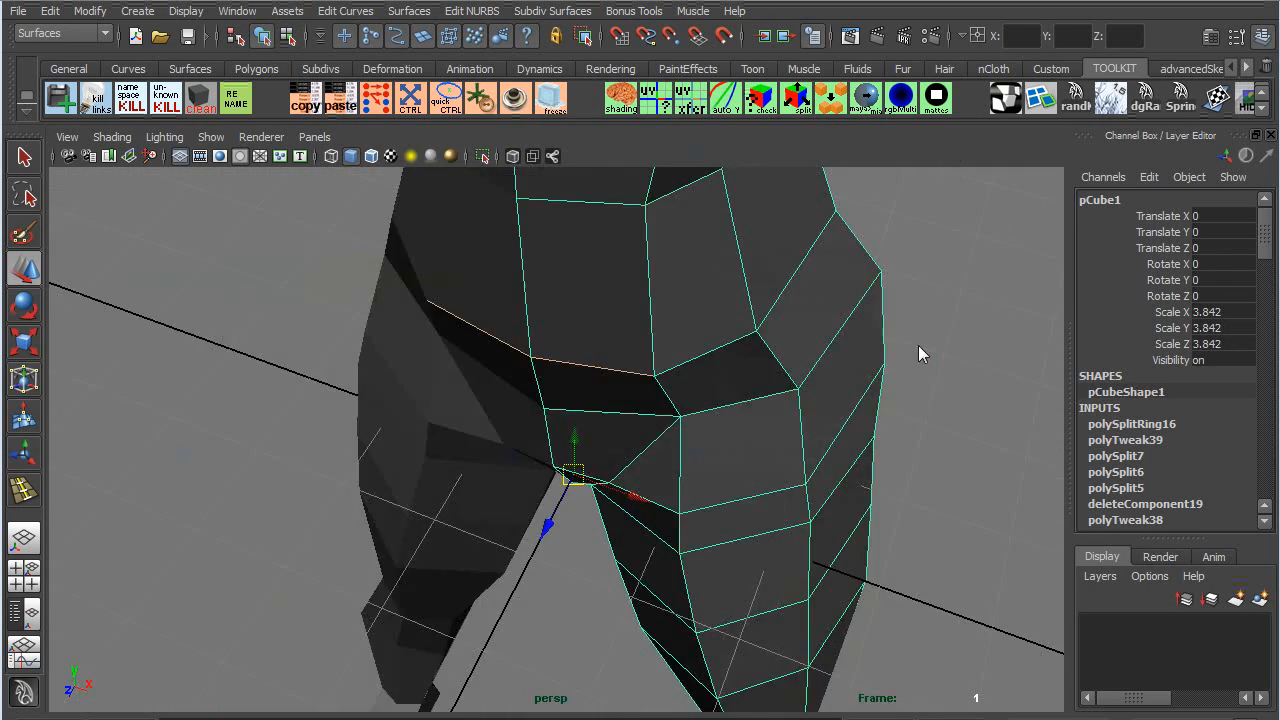
pyautogui.keyDown('alt'); pyautogui.moveTo(919, 346); pyautogui.dragTo(866, 405); pyautogui.keyUp('alt')
pyautogui.keyDown('alt'); pyautogui.moveTo(866, 405); pyautogui.dragTo(770, 455, button='right'); pyautogui.keyUp('alt')
pyautogui.keyDown('alt'); pyautogui.moveTo(770, 455); pyautogui.dragTo(706, 486); pyautogui.keyUp('alt')
pyautogui.press('3')
pyautogui.moveTo(708, 448); pyautogui.dragTo(712, 420, button='right')
pyautogui.click(810, 430)
# - Examine the smoothed torso, hips and thighs from the front in the perspective view
pyautogui.keyDown('alt'); pyautogui.moveTo(790, 430); pyautogui.dragTo(638, 427, button='right'); pyautogui.keyUp('alt')
pyautogui.keyDown('alt'); pyautogui.moveTo(638, 427); pyautogui.dragTo(691, 486); pyautogui.keyUp('alt')
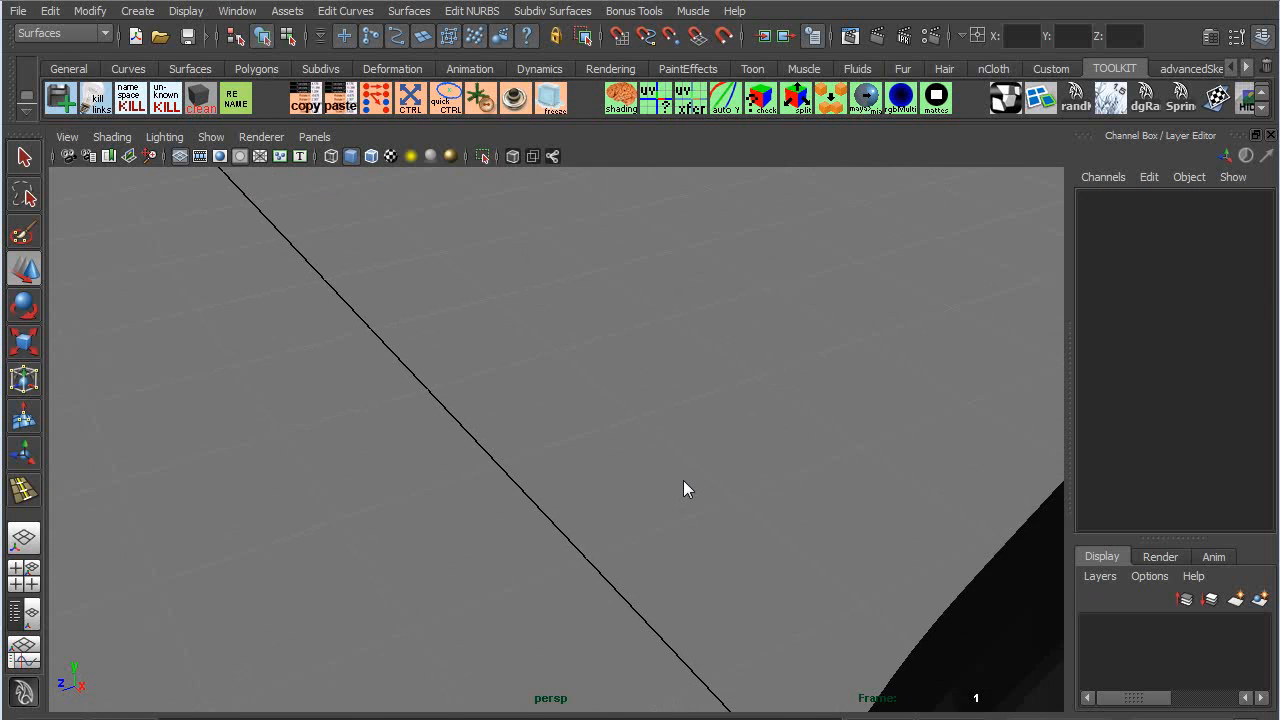
pyautogui.press('f')
pyautogui.keyDown('alt'); pyautogui.moveTo(618, 453); pyautogui.dragTo(600, 400); pyautogui.keyUp('alt')
pyautogui.keyDown('alt'); pyautogui.moveTo(600, 400); pyautogui.dragTo(544, 342, button='right'); pyautogui.keyUp('alt')
pyautogui.keyDown('alt'); pyautogui.moveTo(544, 342); pyautogui.dragTo(623, 595, button='middle'); pyautogui.keyUp('alt')
pyautogui.keyDown('alt'); pyautogui.moveTo(623, 595); pyautogui.dragTo(648, 563); pyautogui.keyUp('alt')
pyautogui.keyDown('alt'); pyautogui.moveTo(648, 563); pyautogui.dragTo(591, 477, button='right'); pyautogui.keyUp('alt')
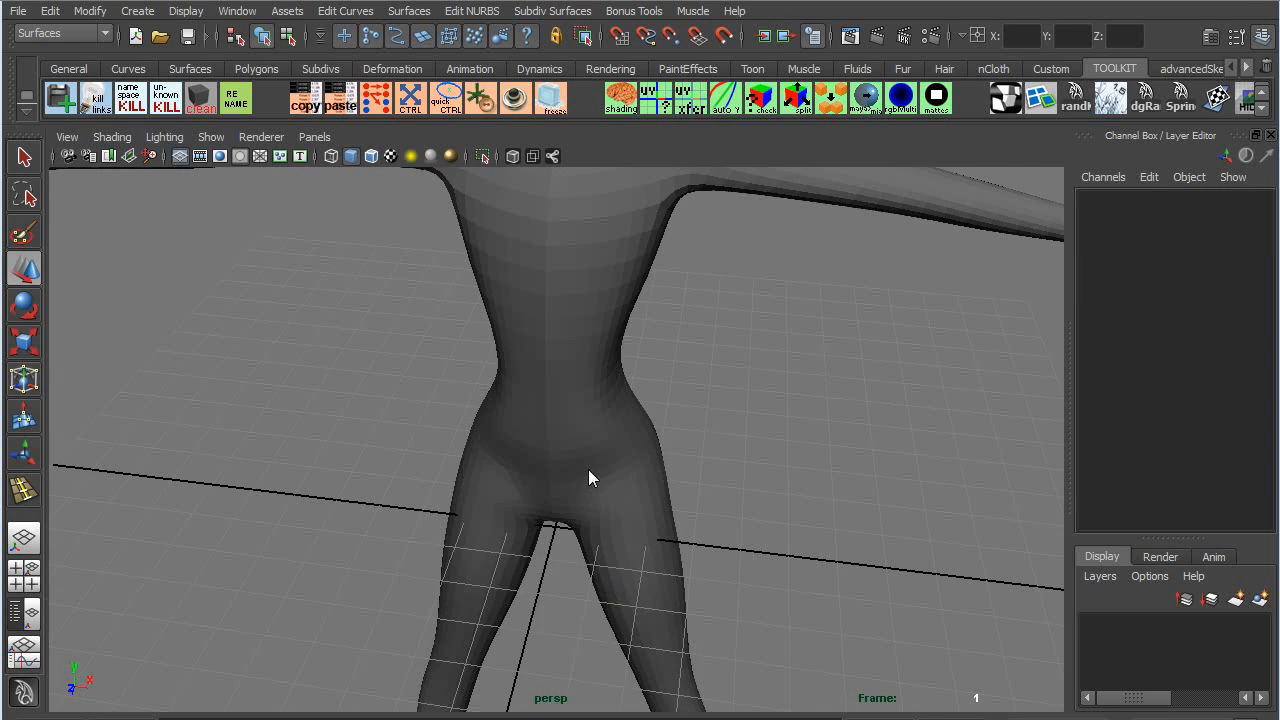
# - Insert an edge loop around the lower thigh, just above the knee, in the side view
pyautogui.click(624, 508)
pyautogui.press('space')
pyautogui.press('space')
pyautogui.keyDown('alt'); pyautogui.moveTo(622, 612); pyautogui.dragTo(590, 306, button='middle'); pyautogui.keyUp('alt')
pyautogui.keyDown('alt'); pyautogui.moveTo(595, 535); pyautogui.dragTo(568, 497, button='right'); pyautogui.keyUp('alt')
pyautogui.moveTo(540, 409); pyautogui.dragTo(412, 432, button='right')
pyautogui.click(529, 429)
pyautogui.moveTo(525, 418); pyautogui.dragTo(544, 403)
pyautogui.press('w')
pyautogui.scroll(4, 554, 431)
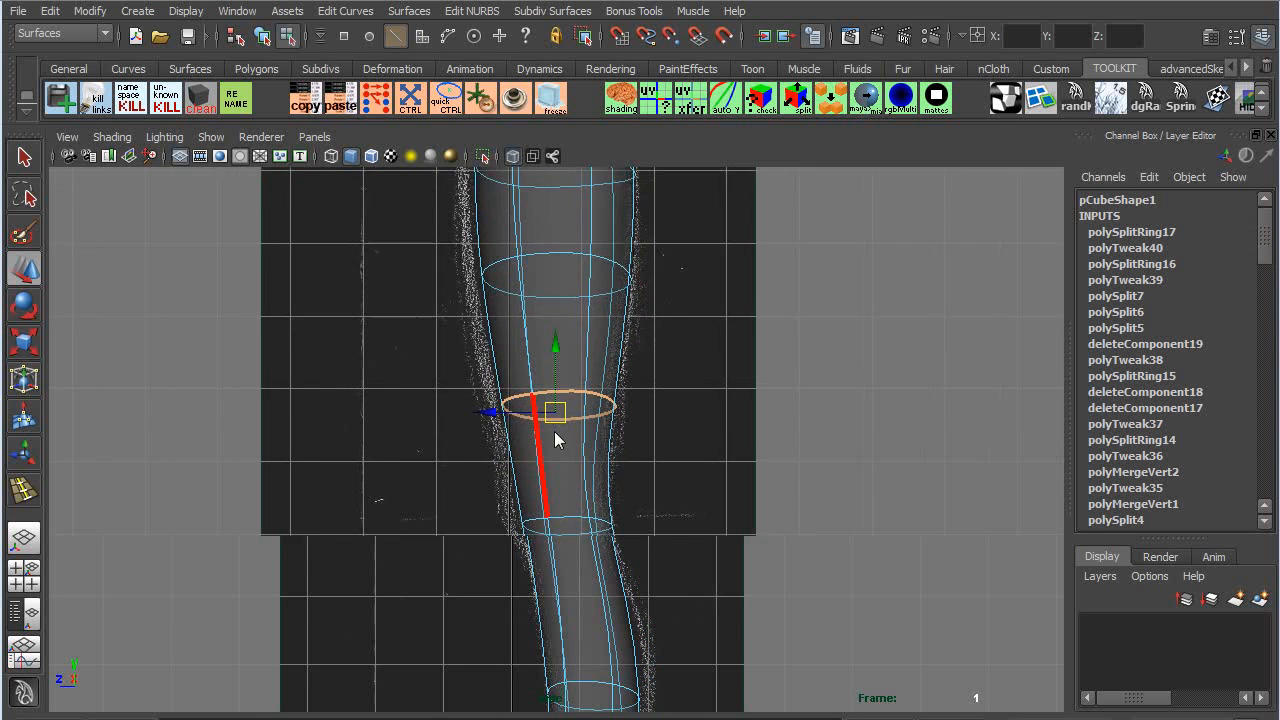
# - Reposition the new lower-thigh edge loop and scale it wider in depth to match the reference outline
pyautogui.moveTo(570, 458); pyautogui.dragTo(560, 453)
pyautogui.press('r')
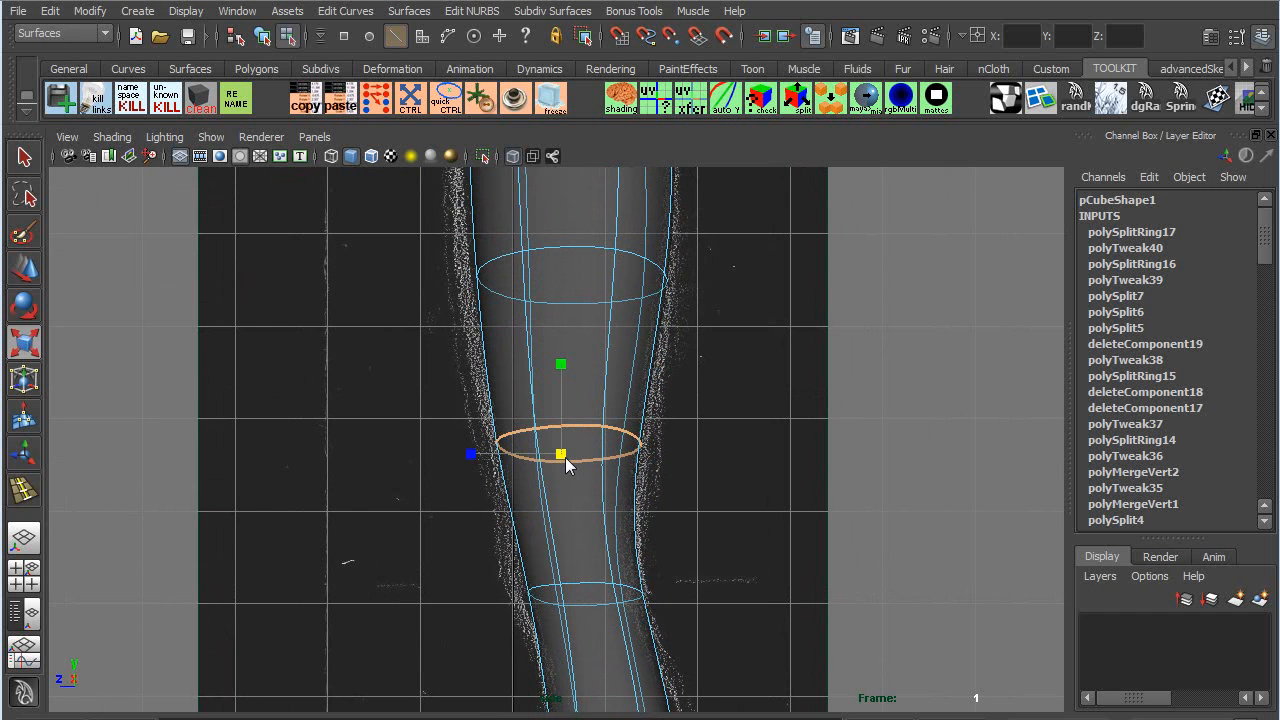
pyautogui.click(490, 460)
pyautogui.hotkey('ctrl', 'z')
pyautogui.moveTo(473, 456); pyautogui.dragTo(465, 456)
# - Scale the mid-thigh edge loop wider in depth and shift it forward to the reference outline
pyautogui.press('q')
pyautogui.doubleClick(566, 248)
pyautogui.keyDown('alt'); pyautogui.moveTo(544, 369); pyautogui.dragTo(608, 498, button='middle'); pyautogui.keyUp('alt')
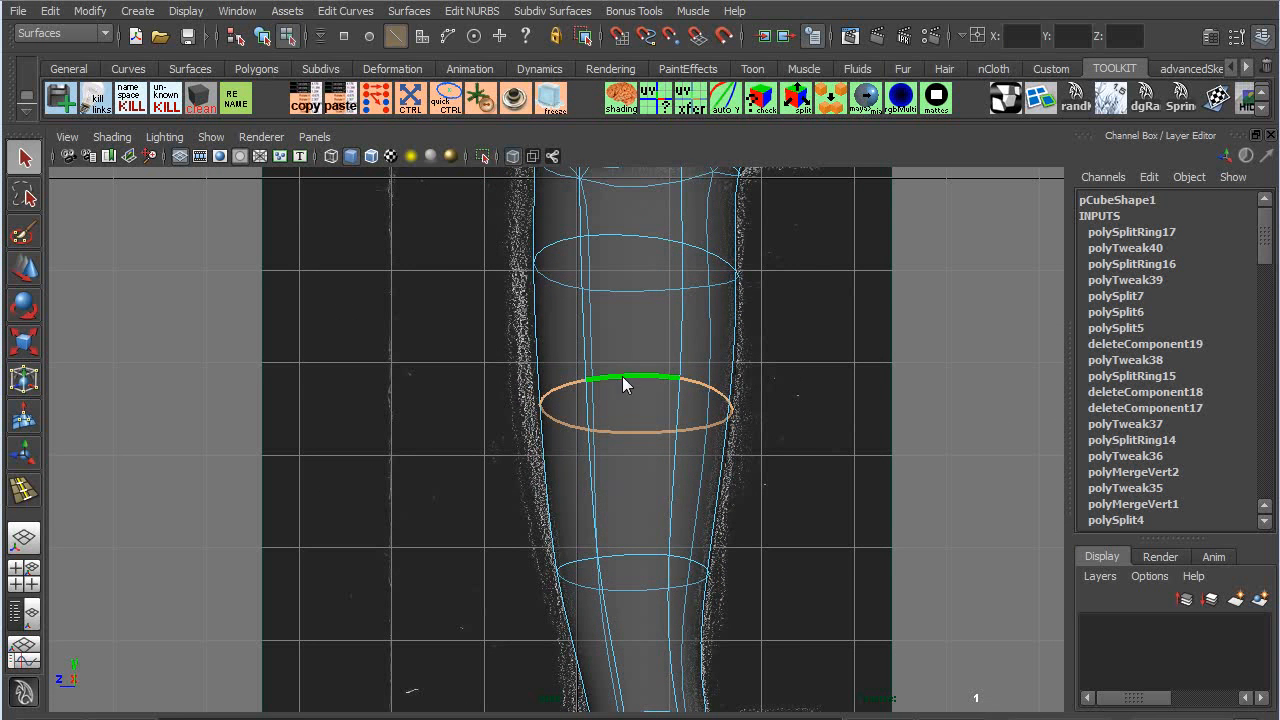
pyautogui.press('r')
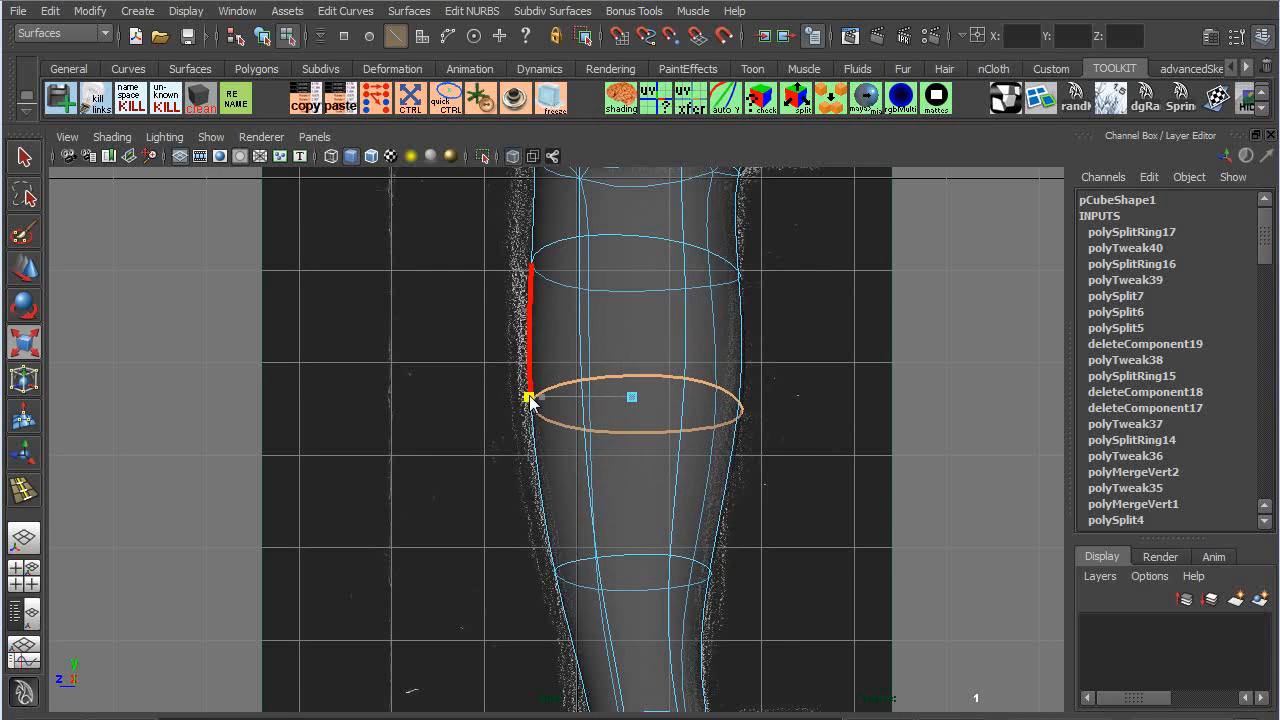
pyautogui.press('w')
pyautogui.moveTo(629, 403); pyautogui.dragTo(617, 404)
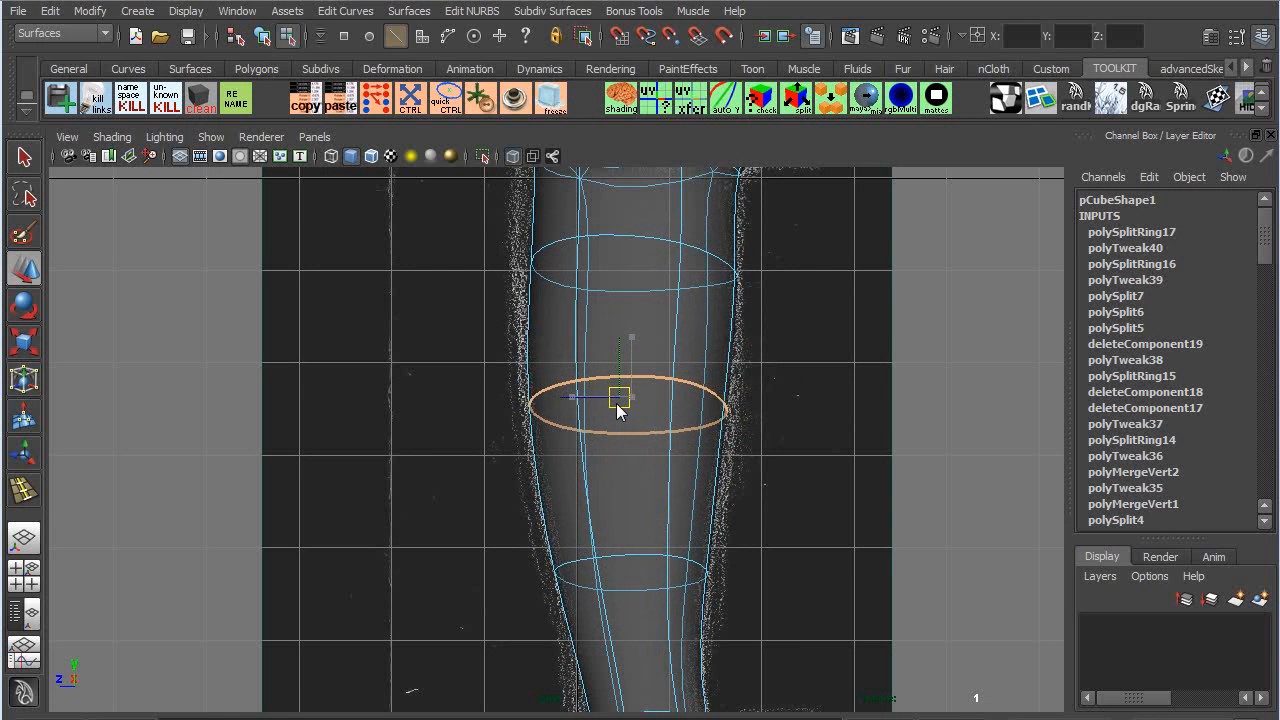